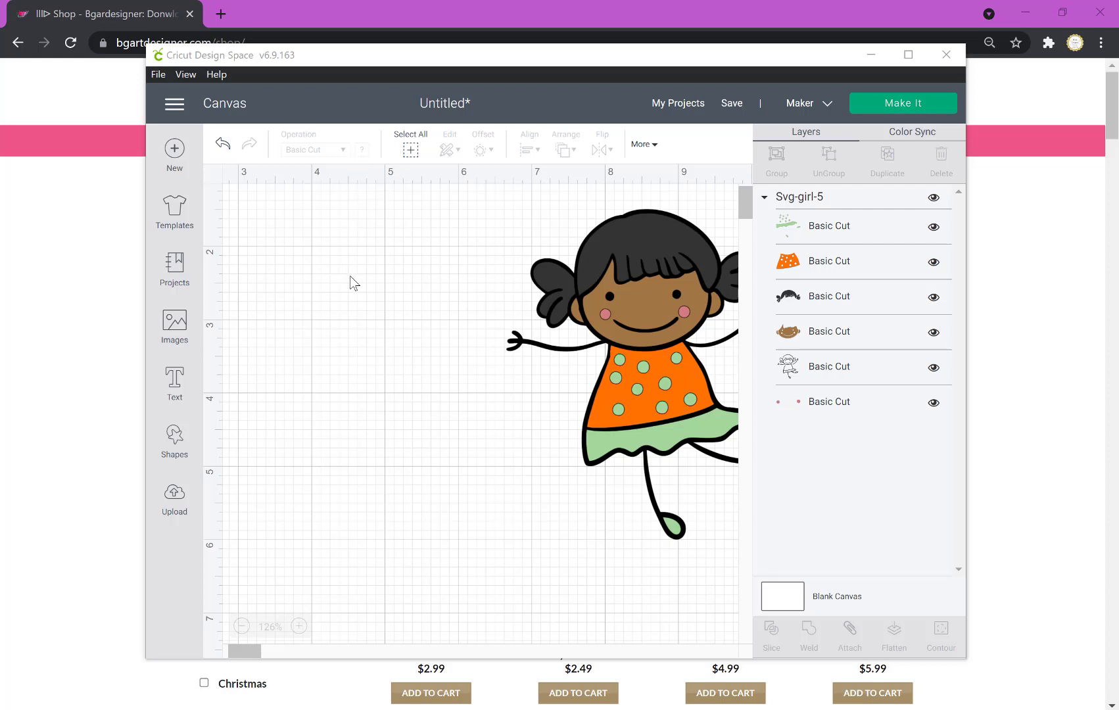
- Type 'Ana' in BGARTscript3 and move it down-left, about 2.77 inches wide
left_click(176, 387)
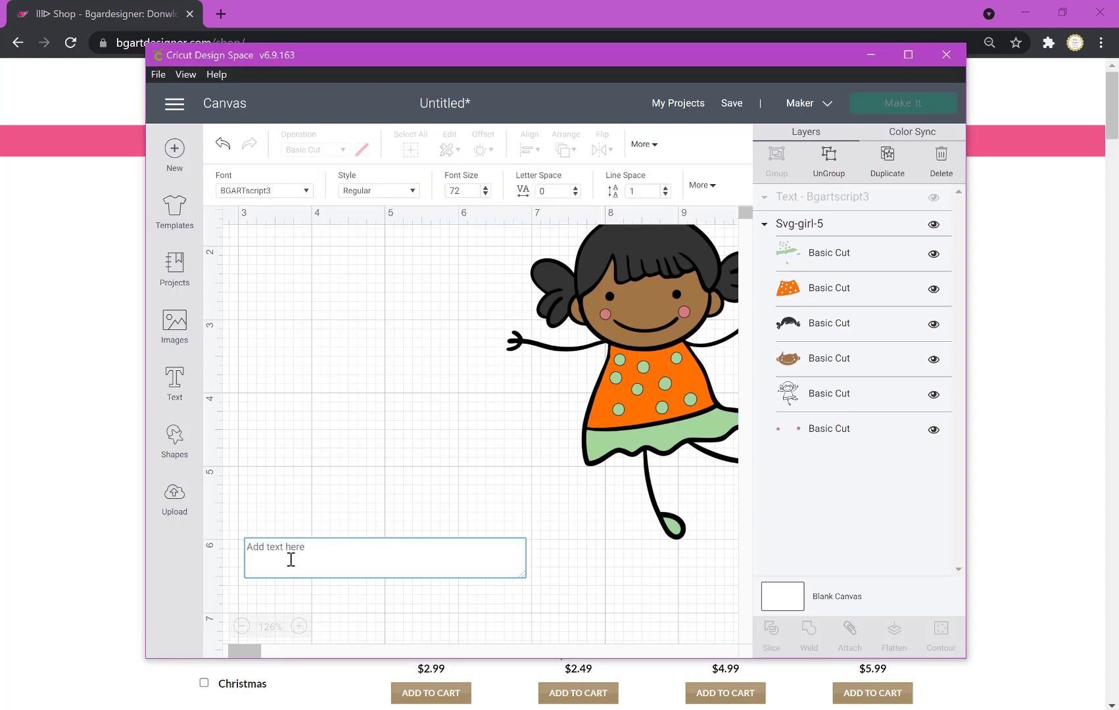
type("A")
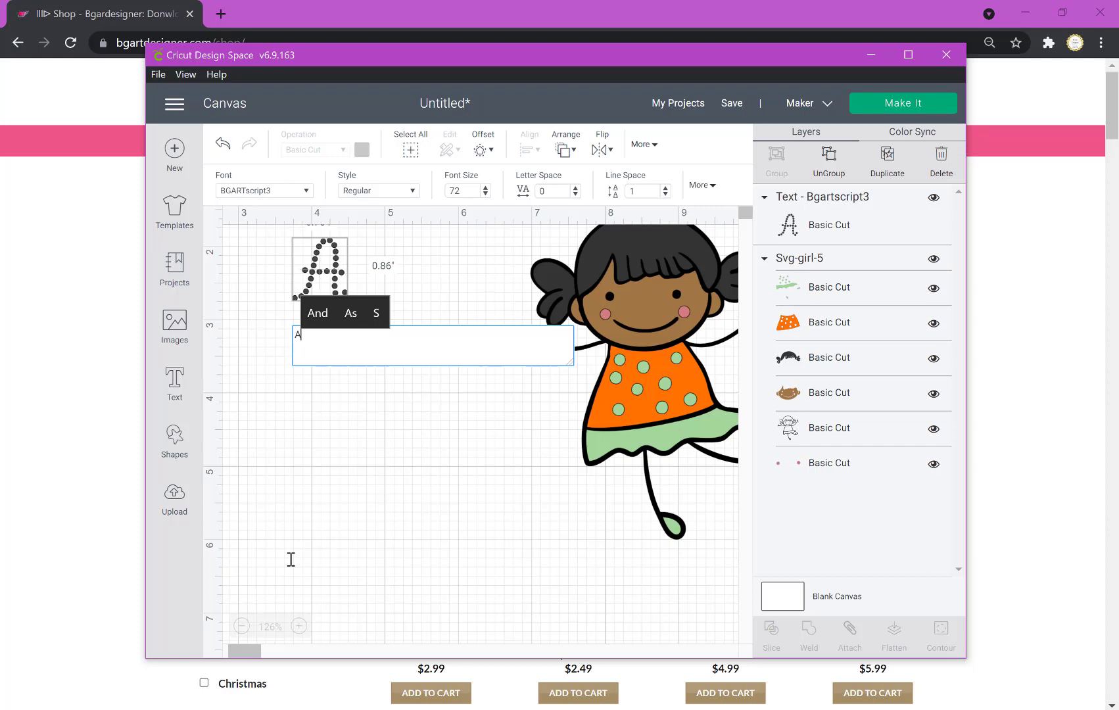
type("na")
left_click(377, 485)
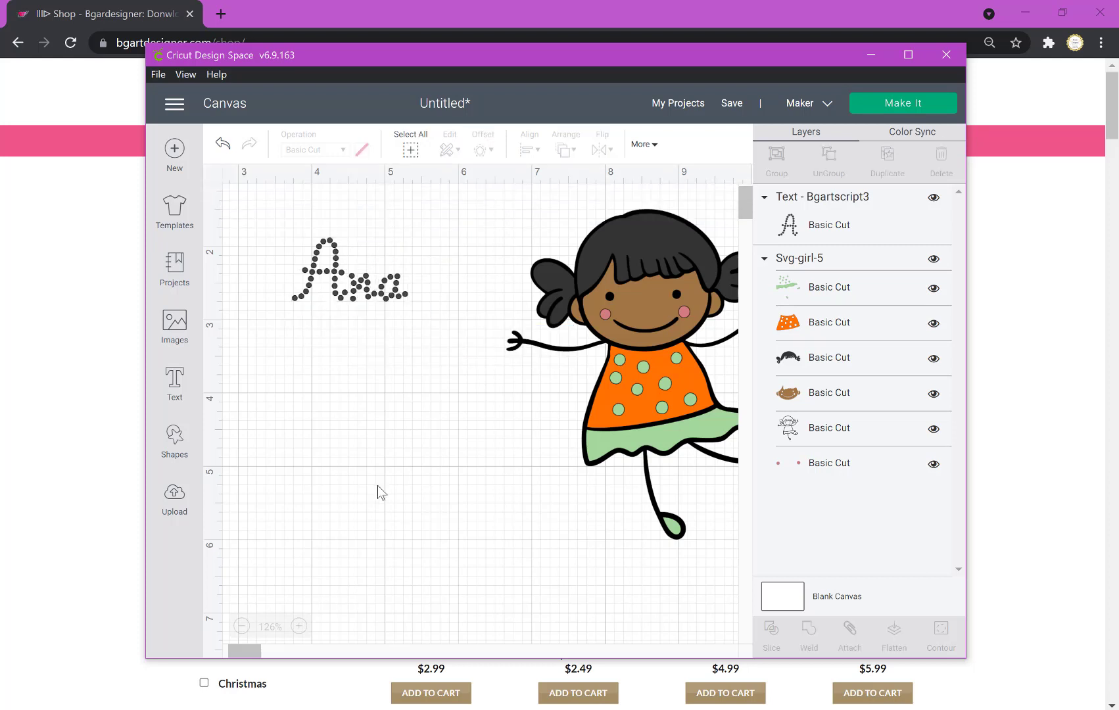
left_click(395, 299)
mouse_move(386, 324)
left_mouse_down()
mouse_move(353, 380)
mouse_move(465, 439)
left_mouse_up()
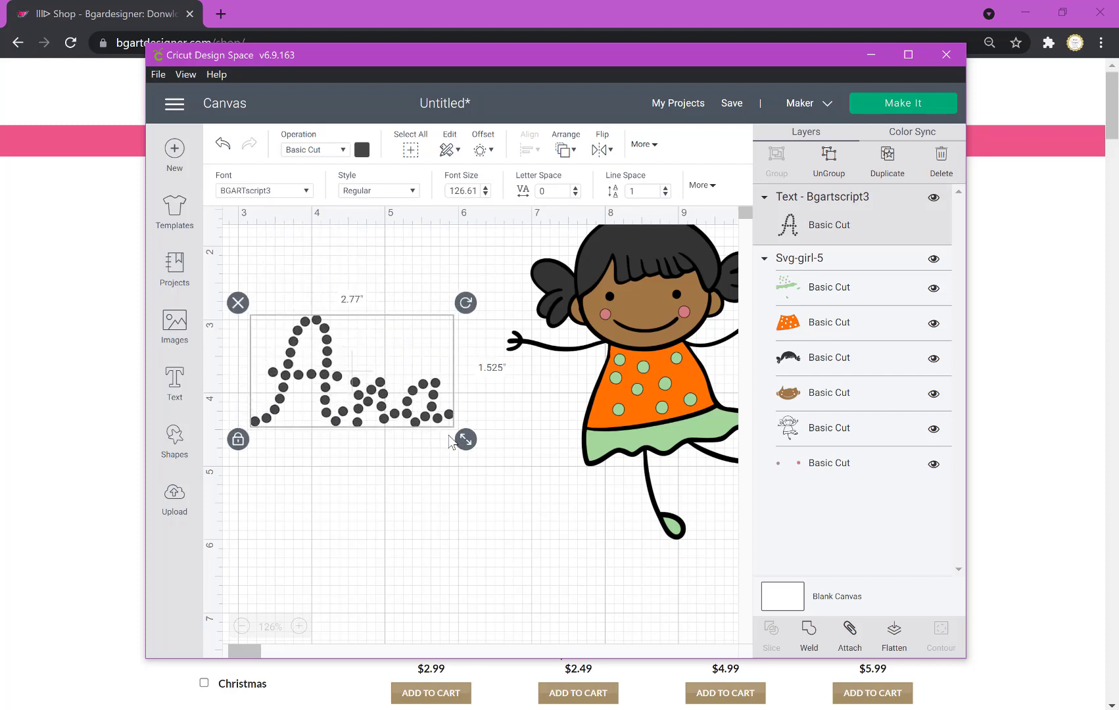
left_click(306, 194)
type("bgart")
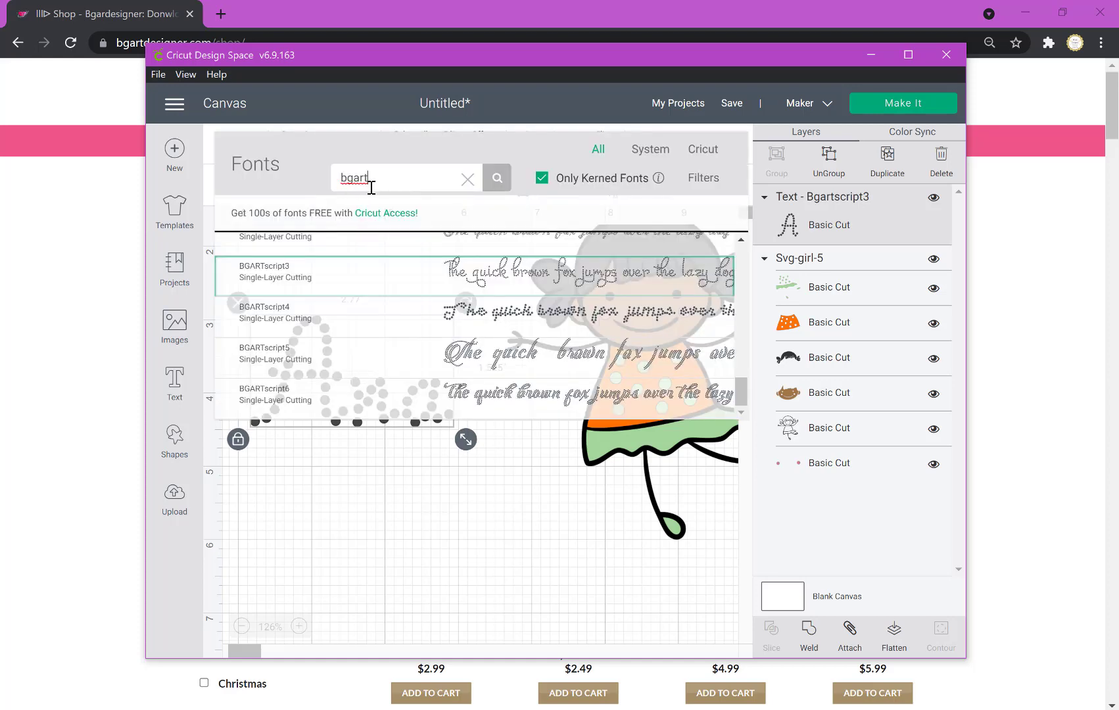
left_click(387, 505)
left_click(439, 416)
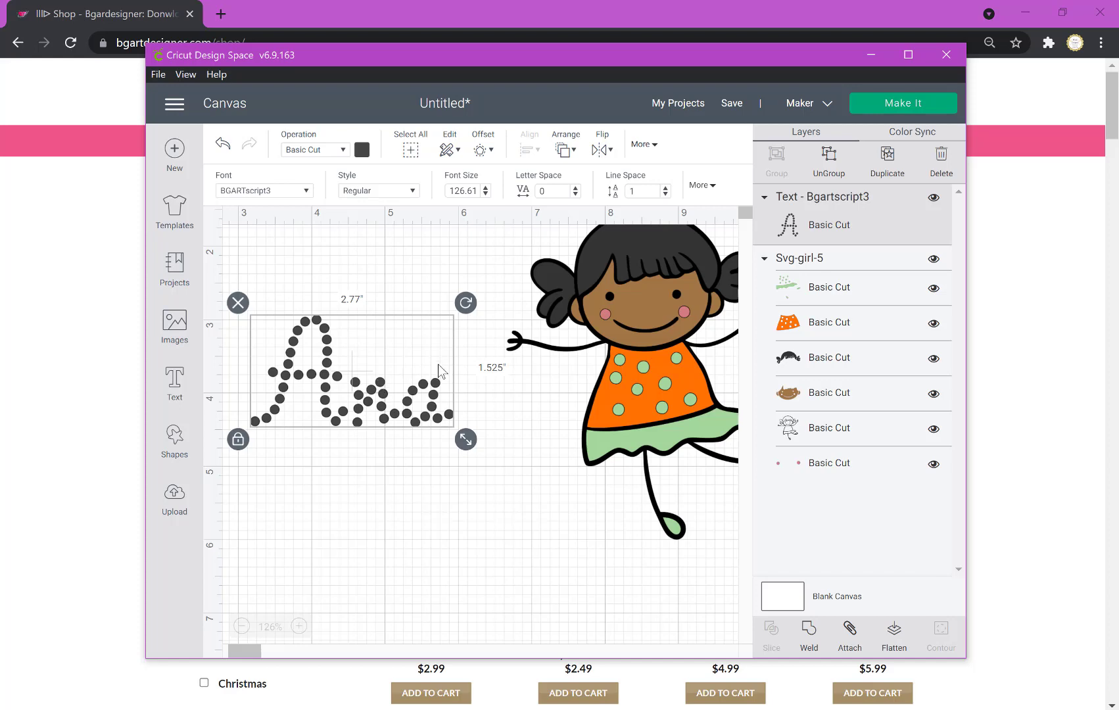
left_click(410, 424)
- Weld the dotted Ana and hide every contour except one 0.125-inch dot
left_click(812, 630)
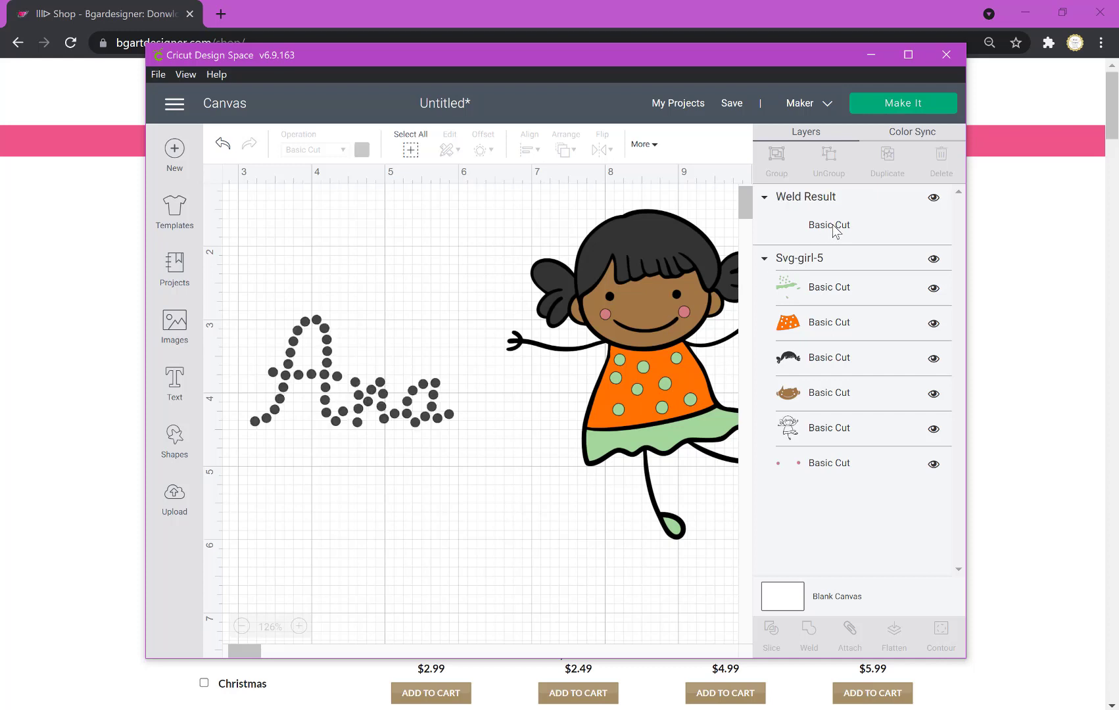
left_click(429, 418)
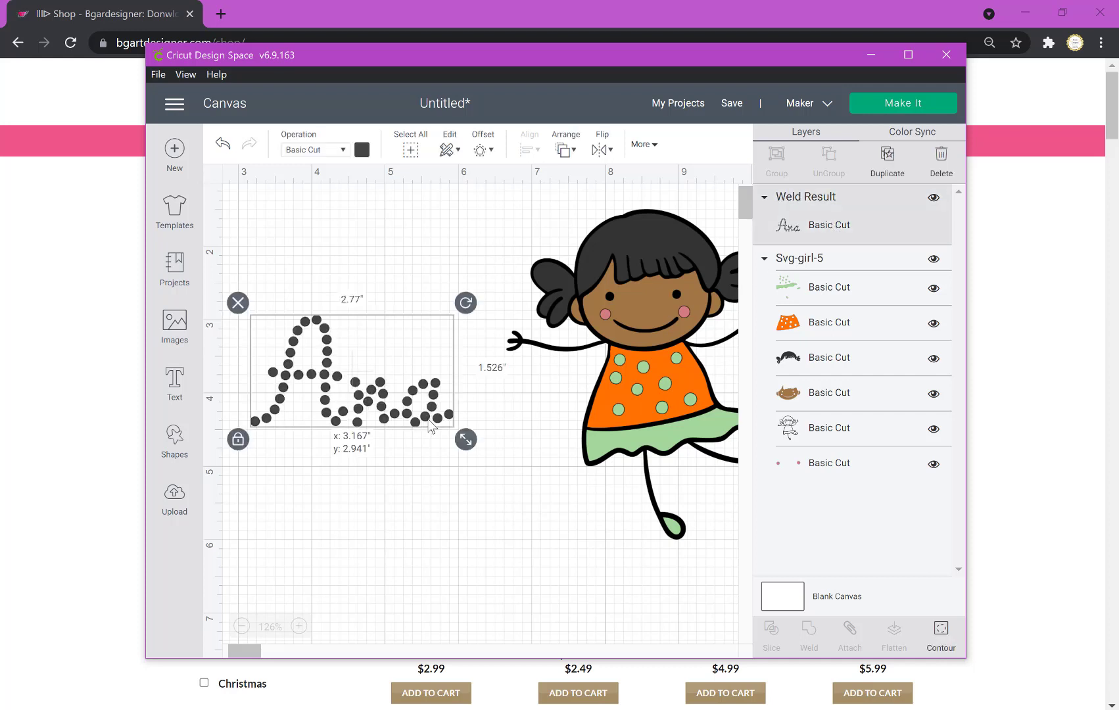
left_click(941, 634)
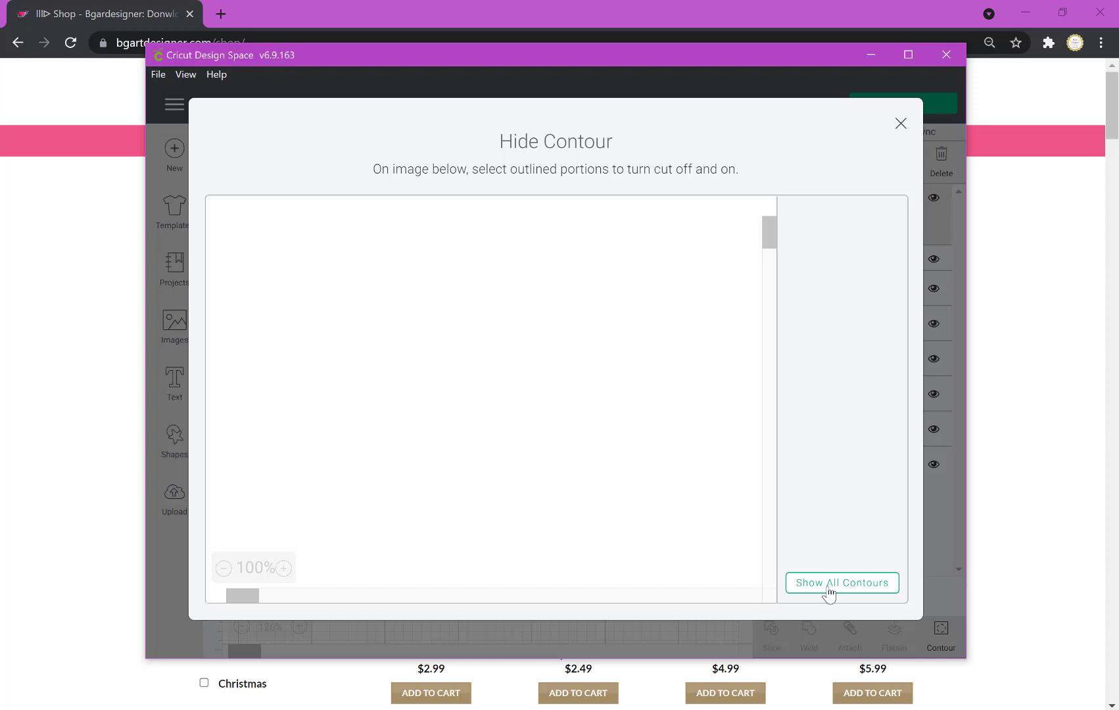
left_click(829, 593)
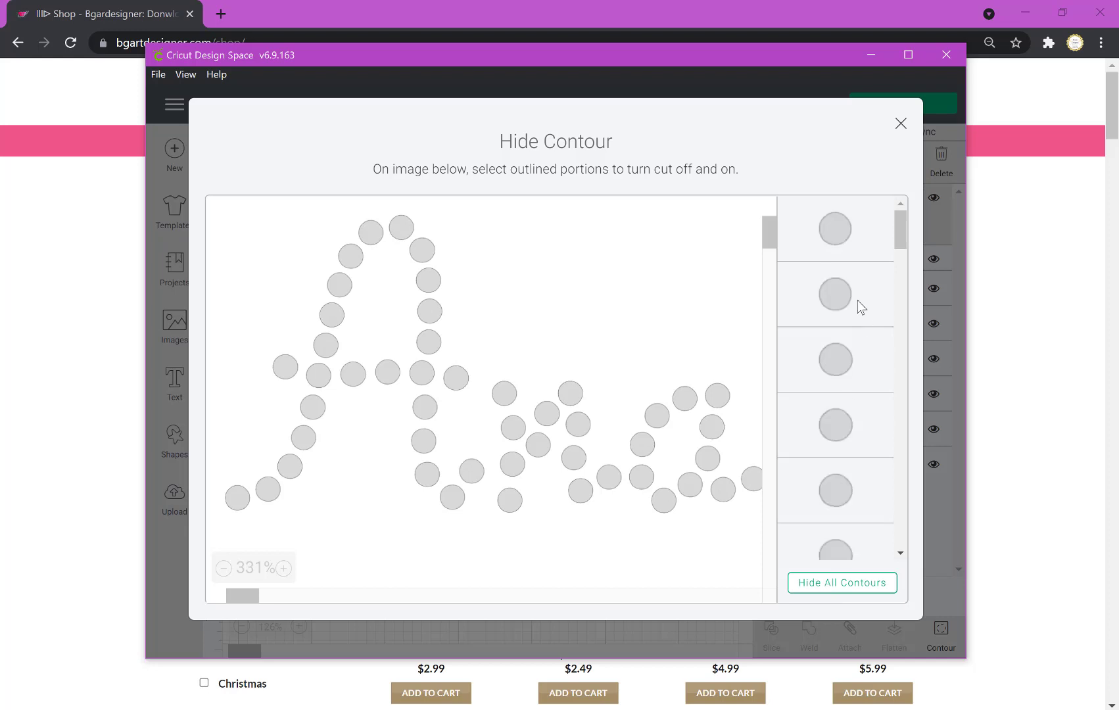
left_click(834, 247)
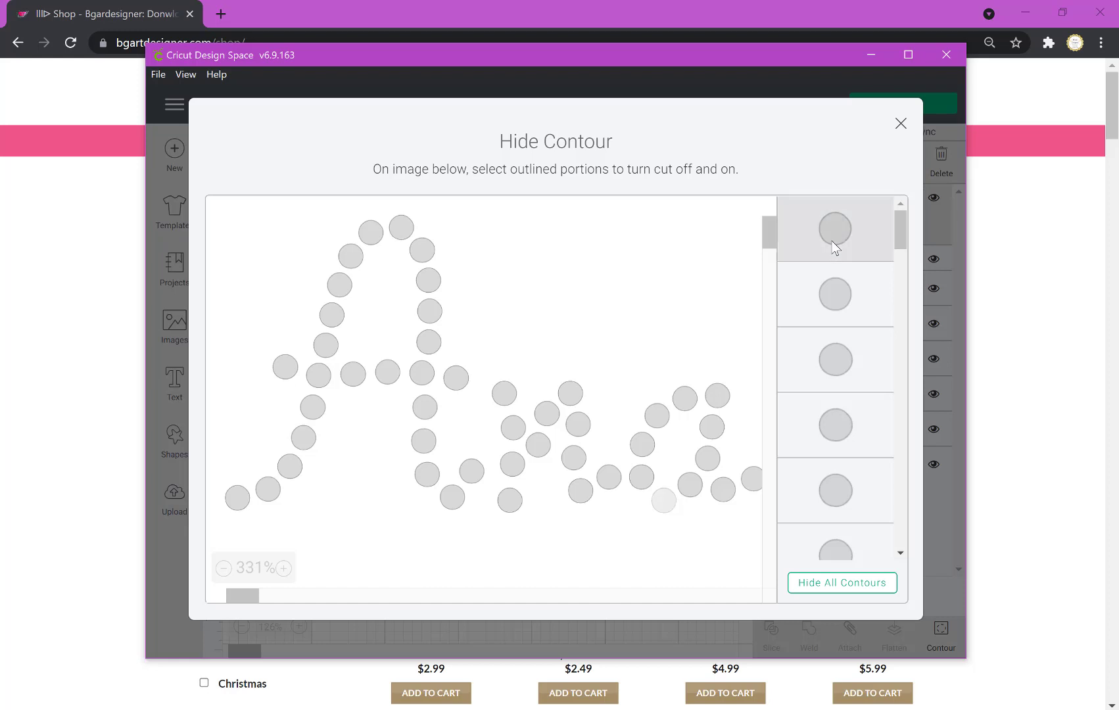
left_click(823, 586)
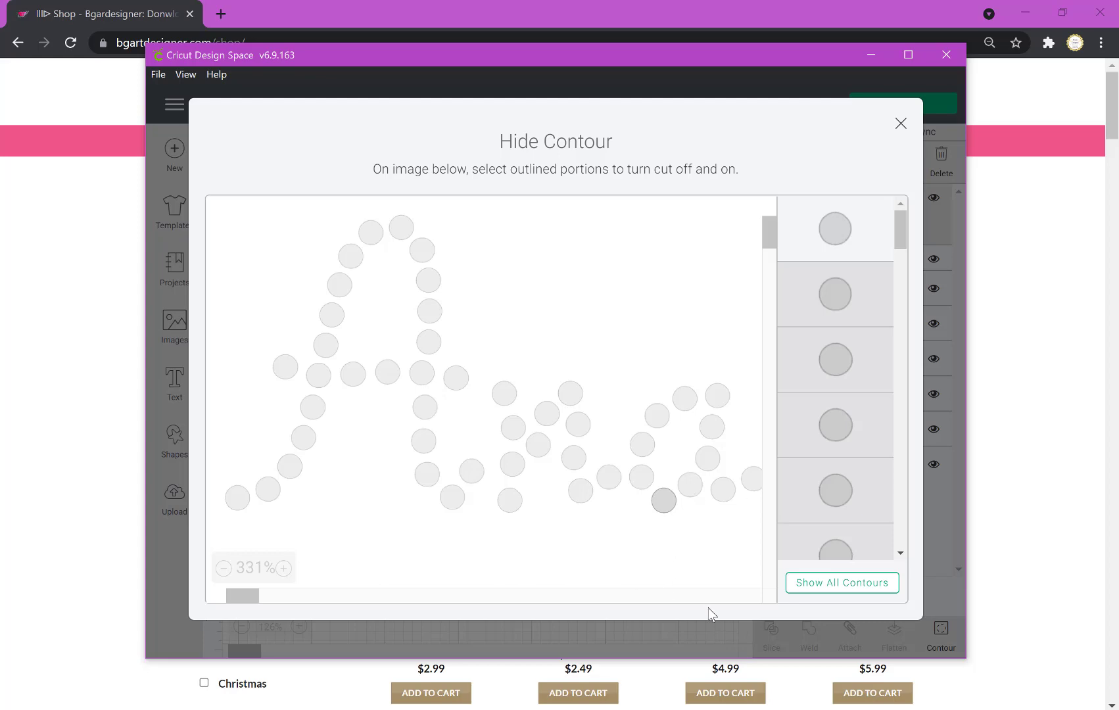
left_click(706, 631)
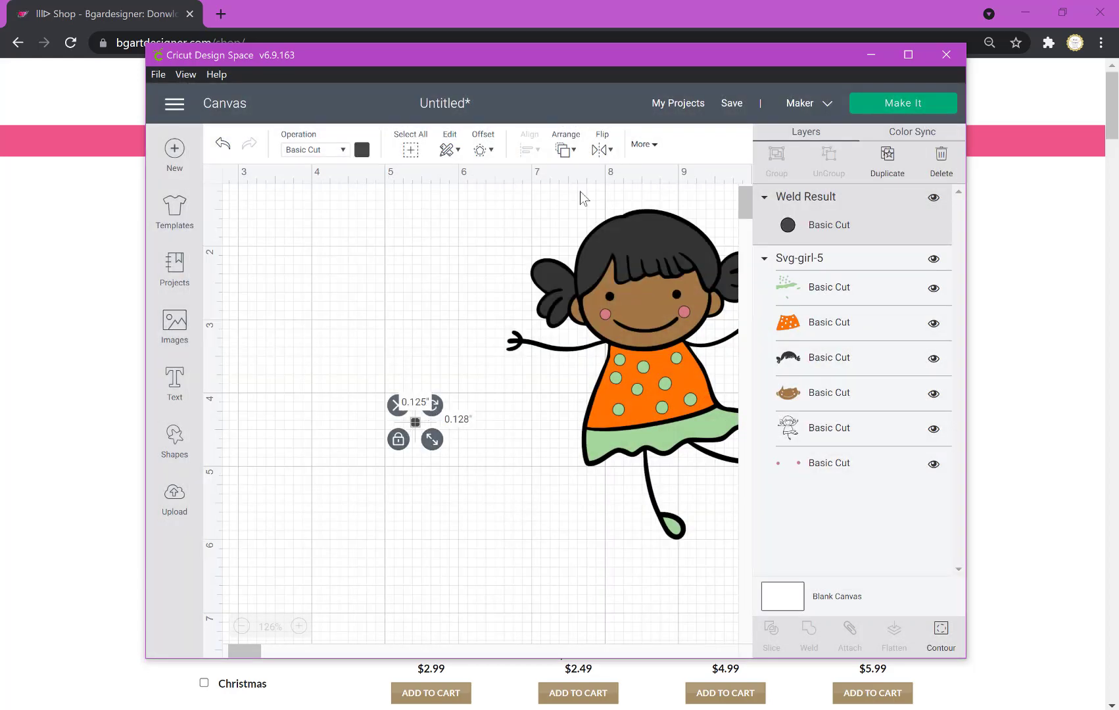
- Set the remaining dot's width and height to 0.13 inches
left_click(653, 142)
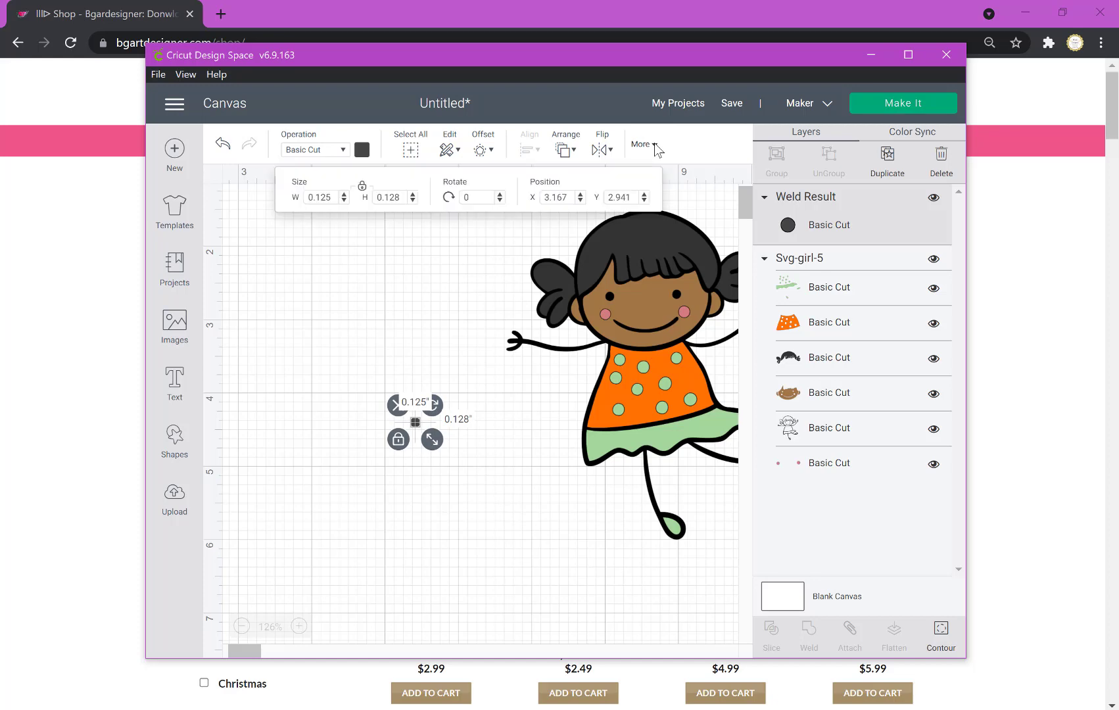
left_click(331, 202)
key("BackSpace")
key("BackSpace")
key("BackSpace")
type("1")
type("3")
key("Return")
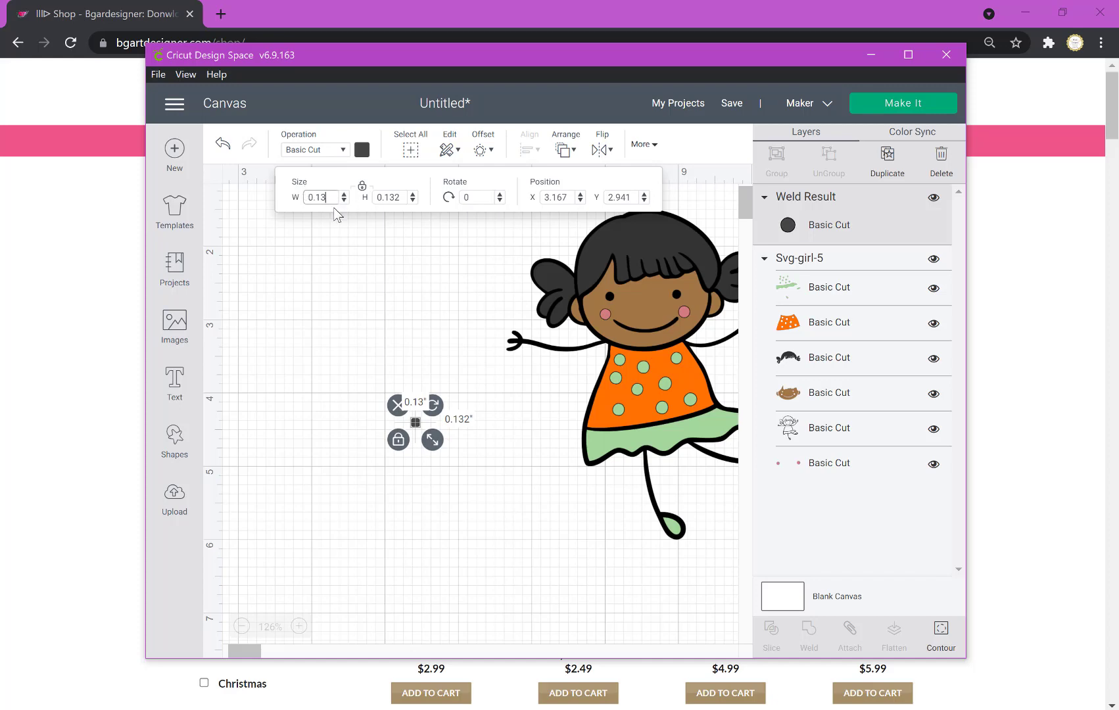
left_click(399, 201)
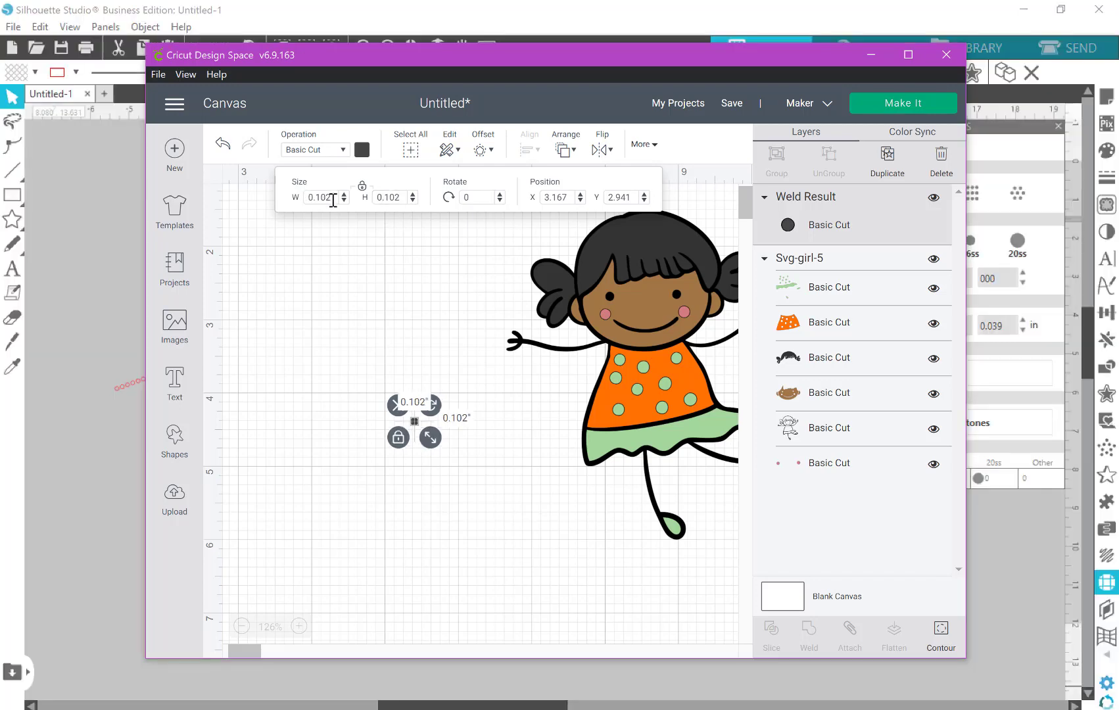
left_click(332, 201)
key("BackSpace")
type("3")
left_click(399, 197)
key("BackSpace")
key("BackSpace")
type("3")
key("Return")
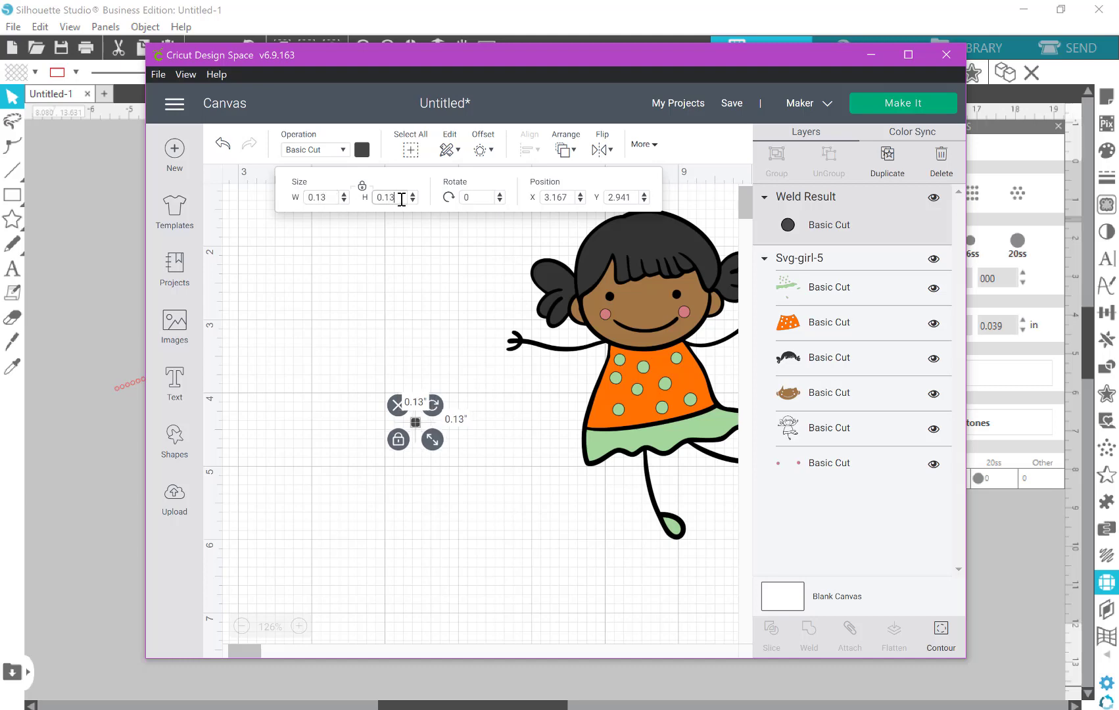
key("BackSpace")
- Show all contours so the welded Ana reappears whole, about 2.87 by 1.56 inches
left_click(944, 637)
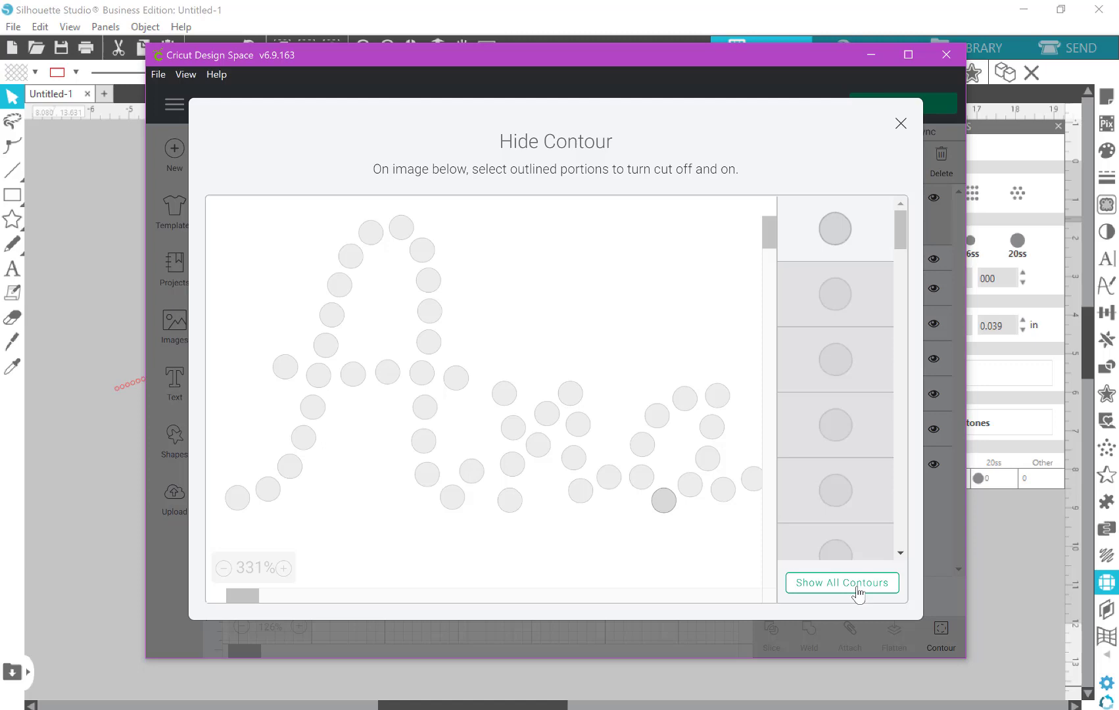
left_click(858, 593)
left_click(733, 636)
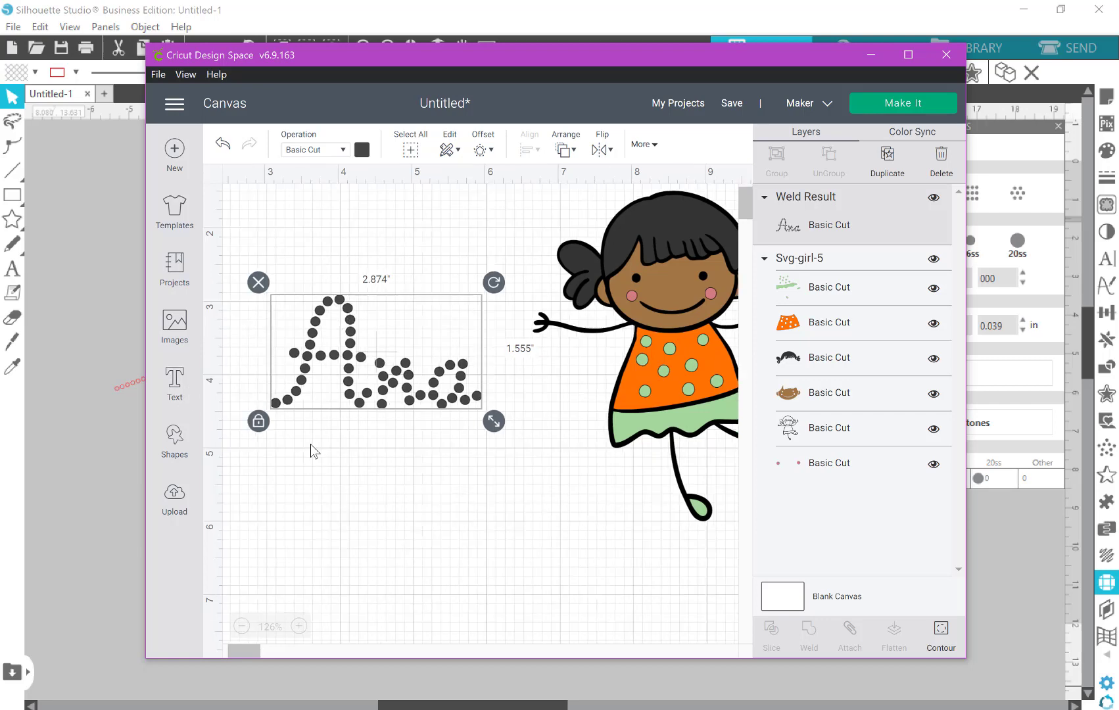
- Move the welded dotted Ana lower on the canvas
left_click_drag(363, 397, 367, 438)
left_click(363, 295)
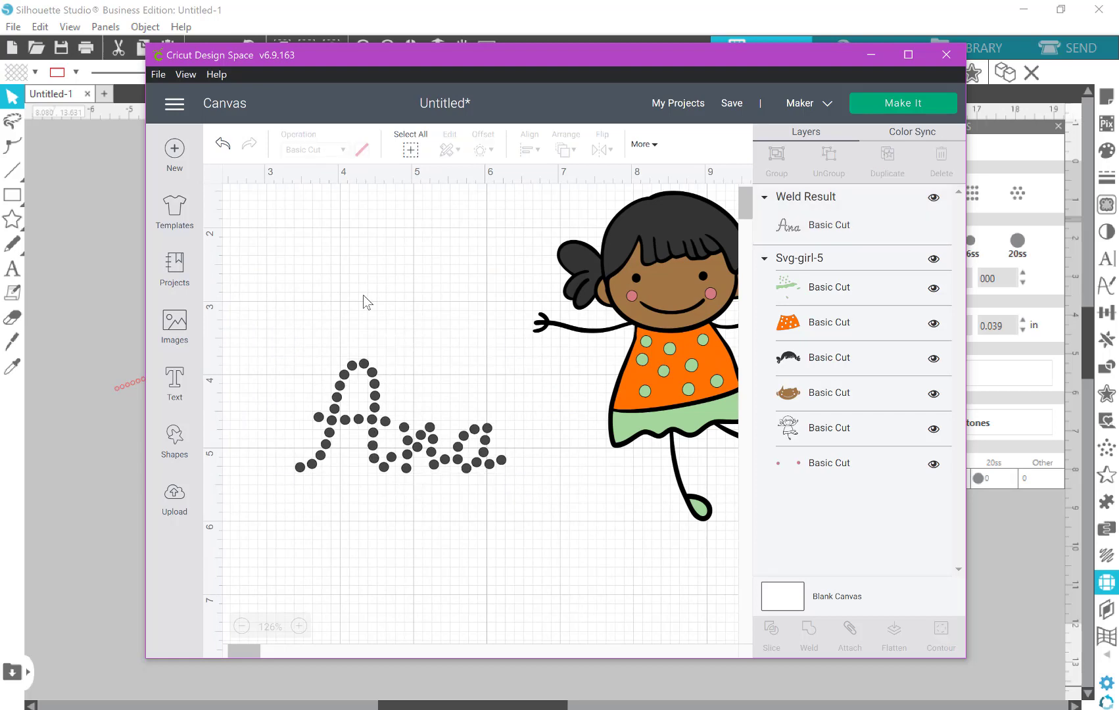
left_click(372, 371)
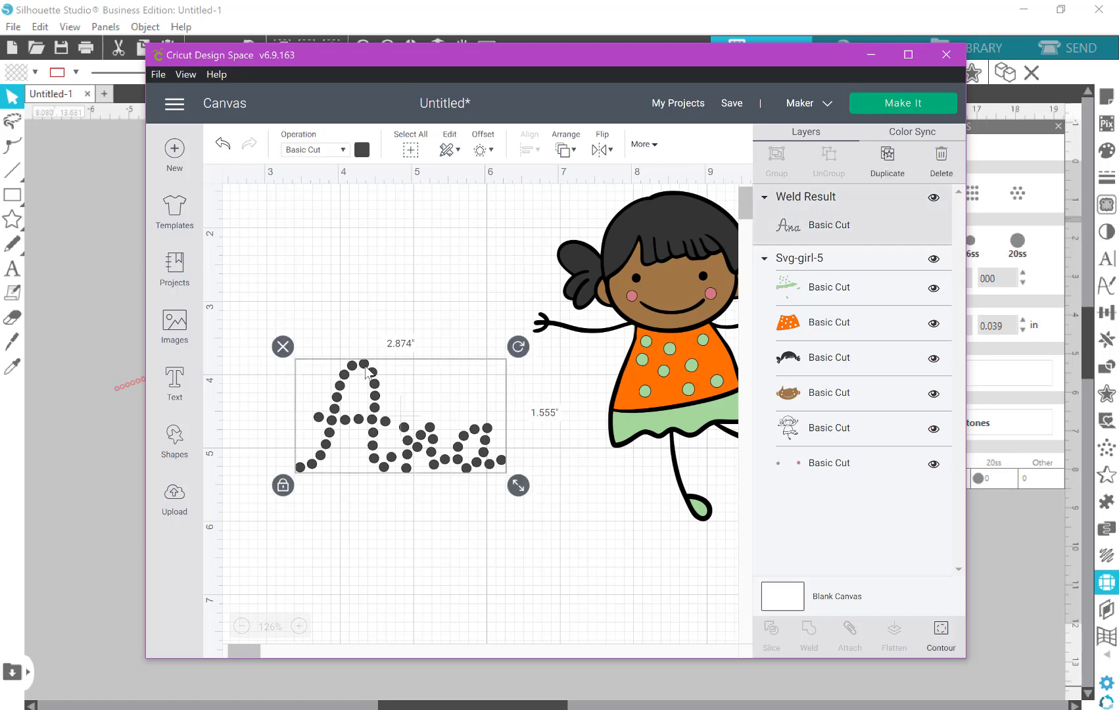
left_click(245, 236)
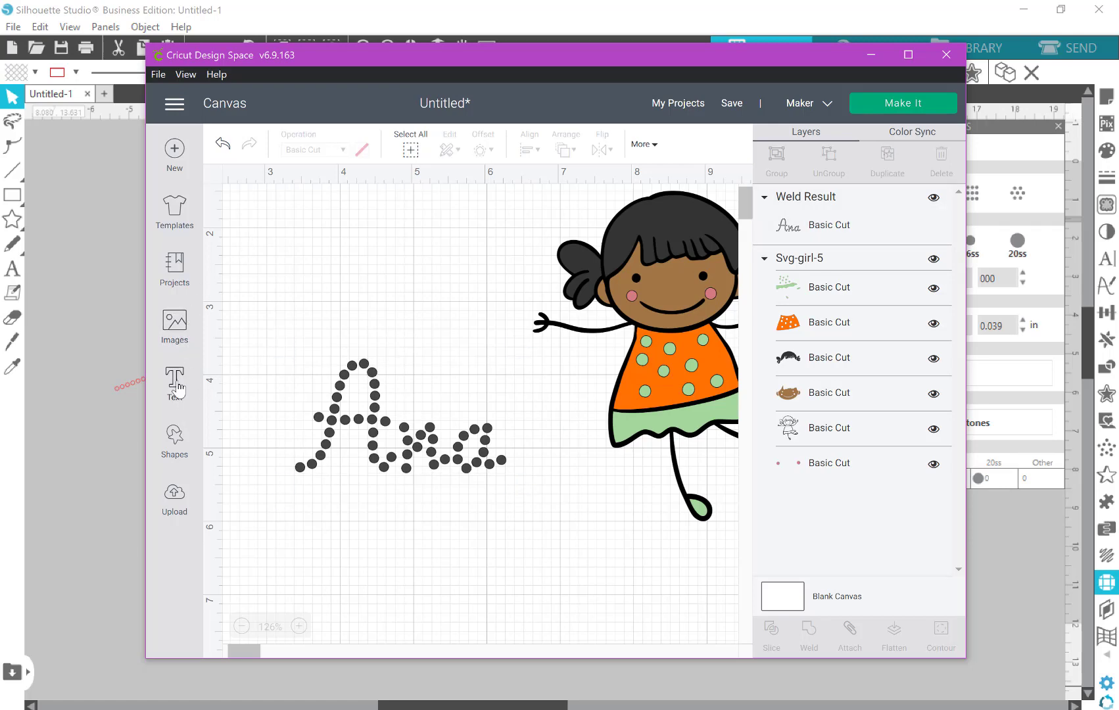
- Add a second BGARTscript3 'Ana' above it, sized about 1.84 by 1.01 inches
left_click(176, 385)
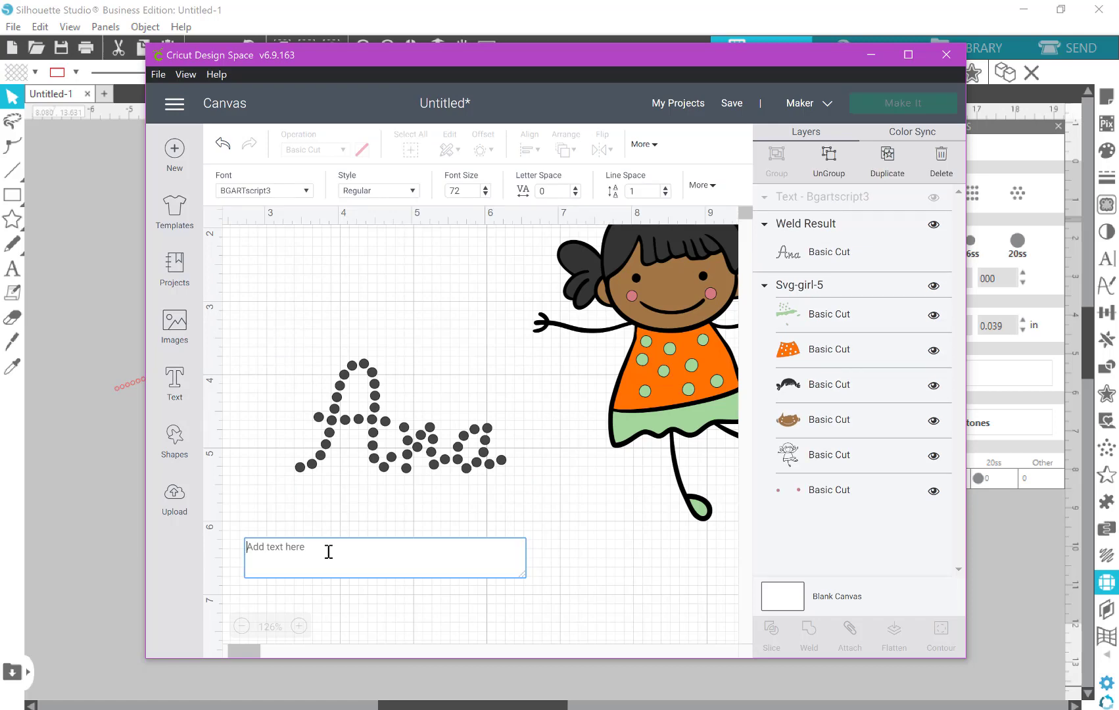
type("A")
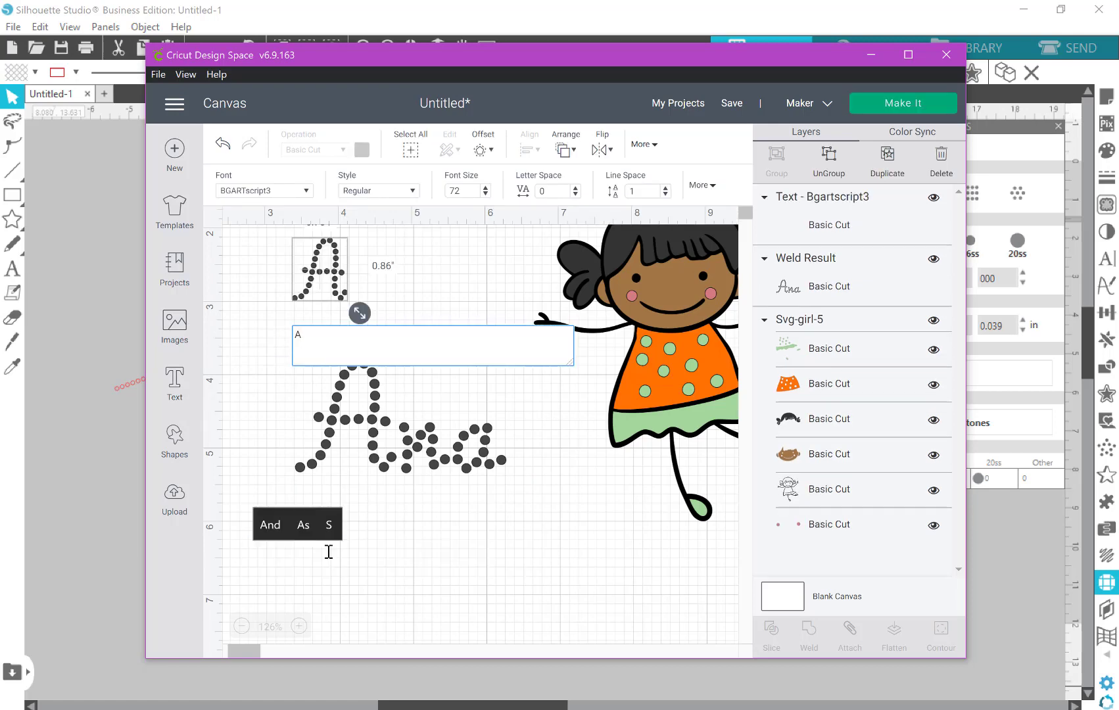
type("na")
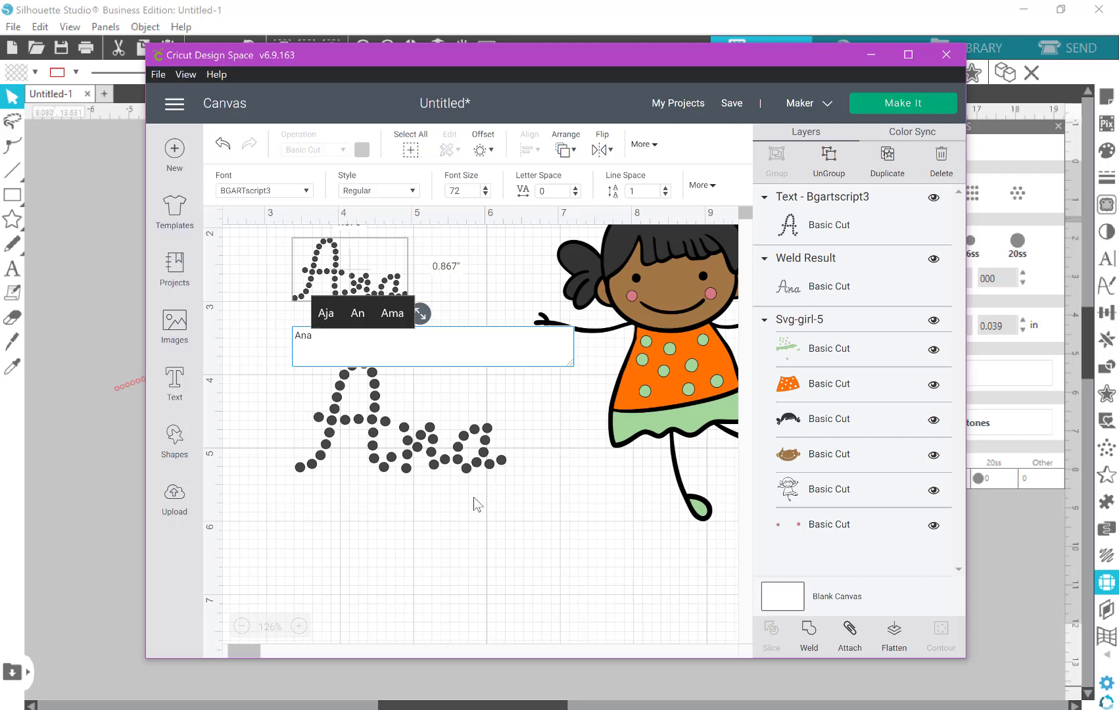
left_click(464, 307)
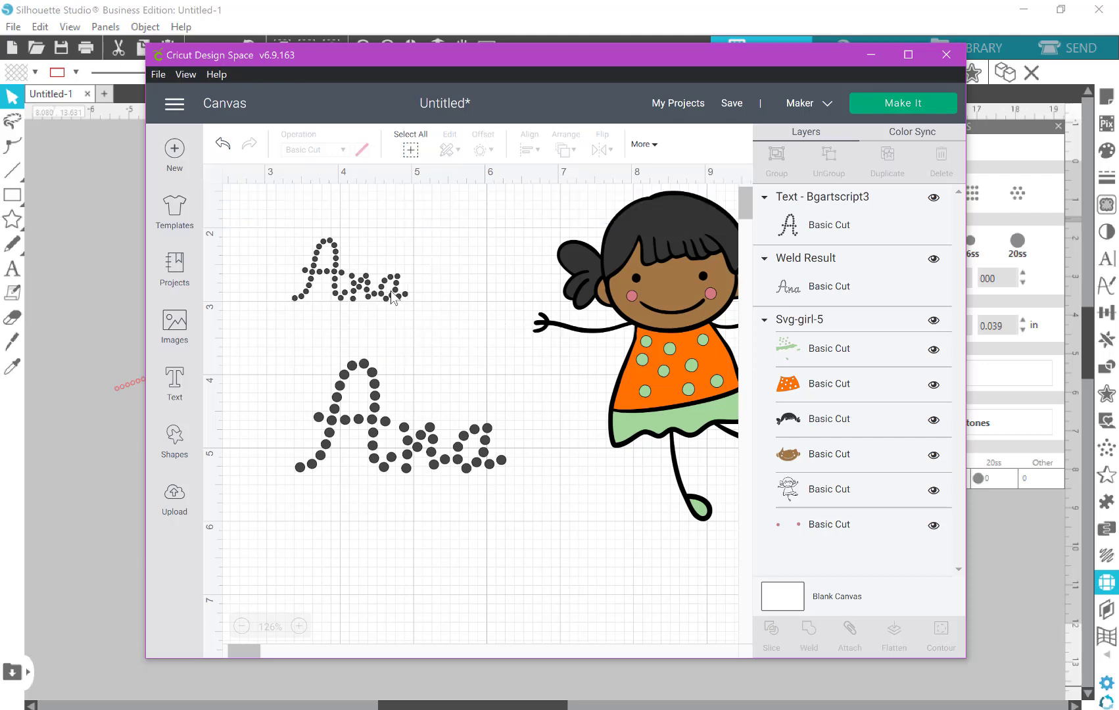
left_click(392, 299)
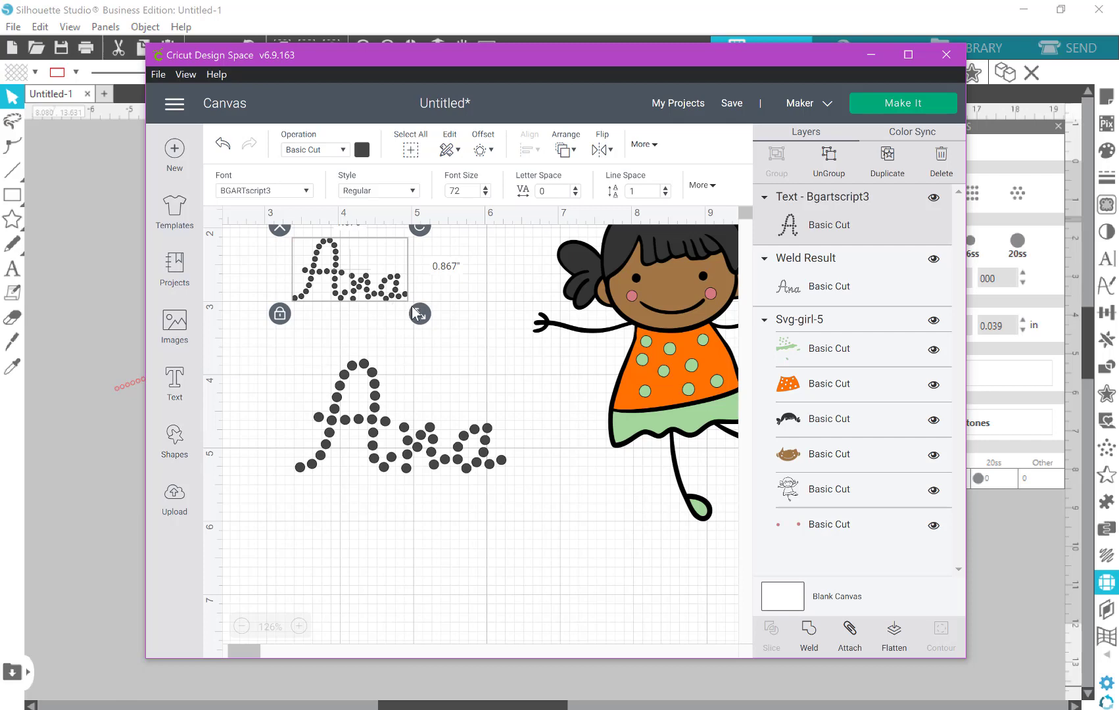
left_click_drag(421, 317, 470, 342)
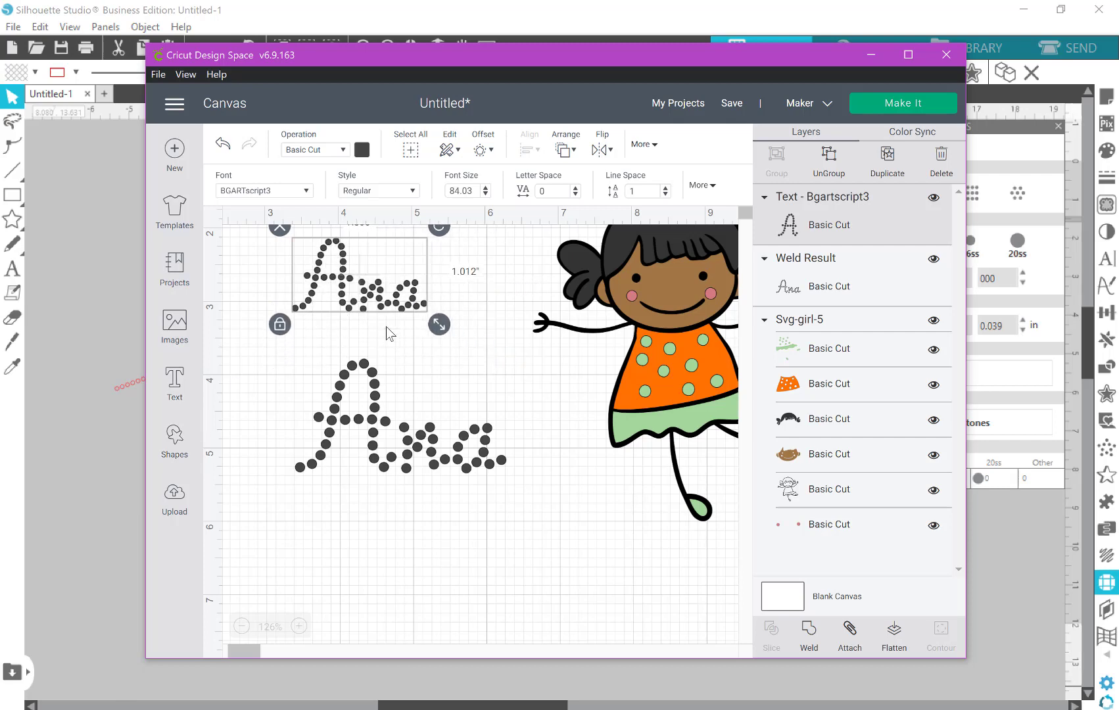
scroll(390, 333, "up", 1)
scroll(390, 333, "up", 1)
scroll(389, 333, "up", 1)
scroll(389, 334, "up", 1)
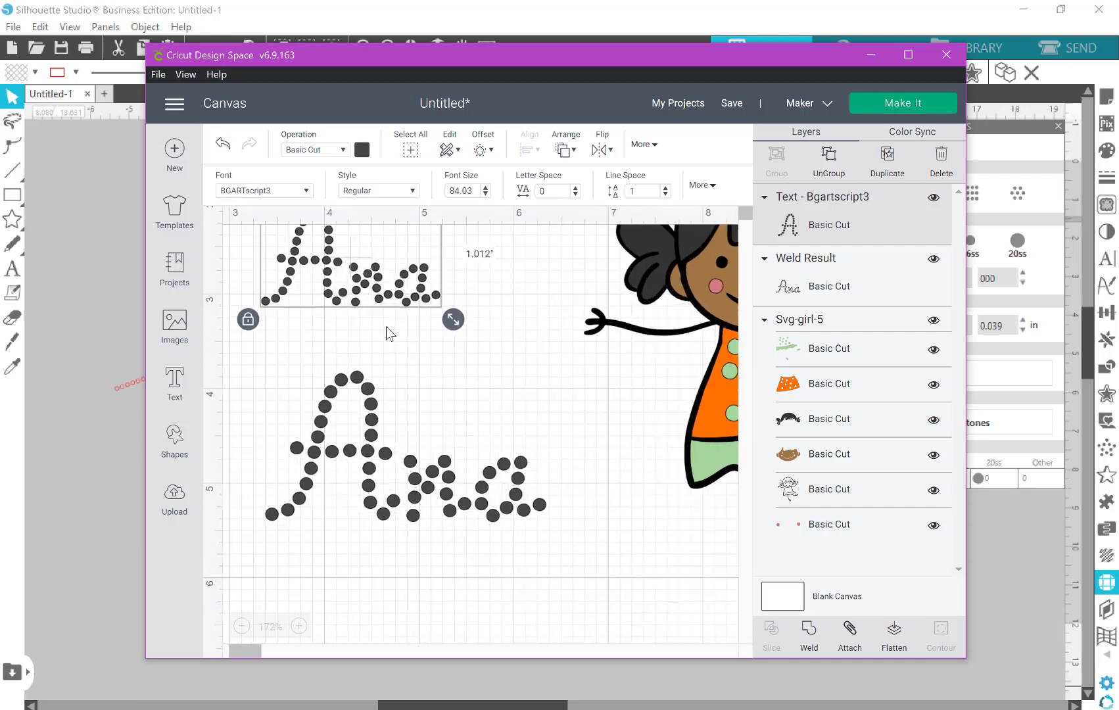
scroll(391, 332, "up", 2)
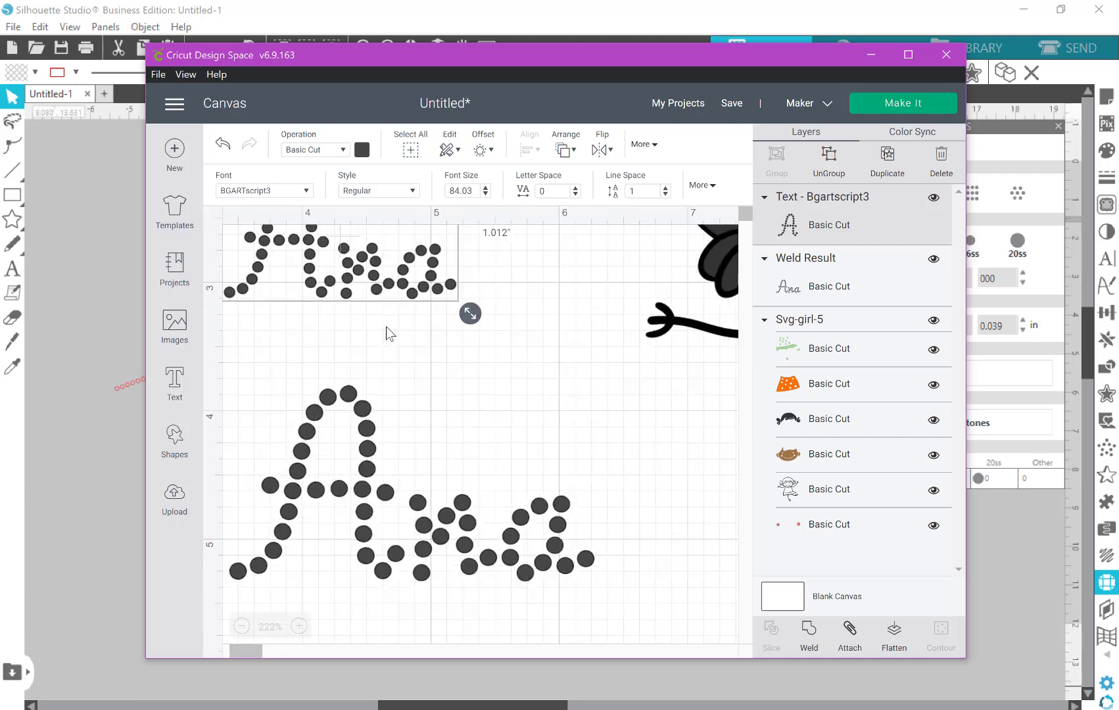
scroll(406, 353, "left", 5)
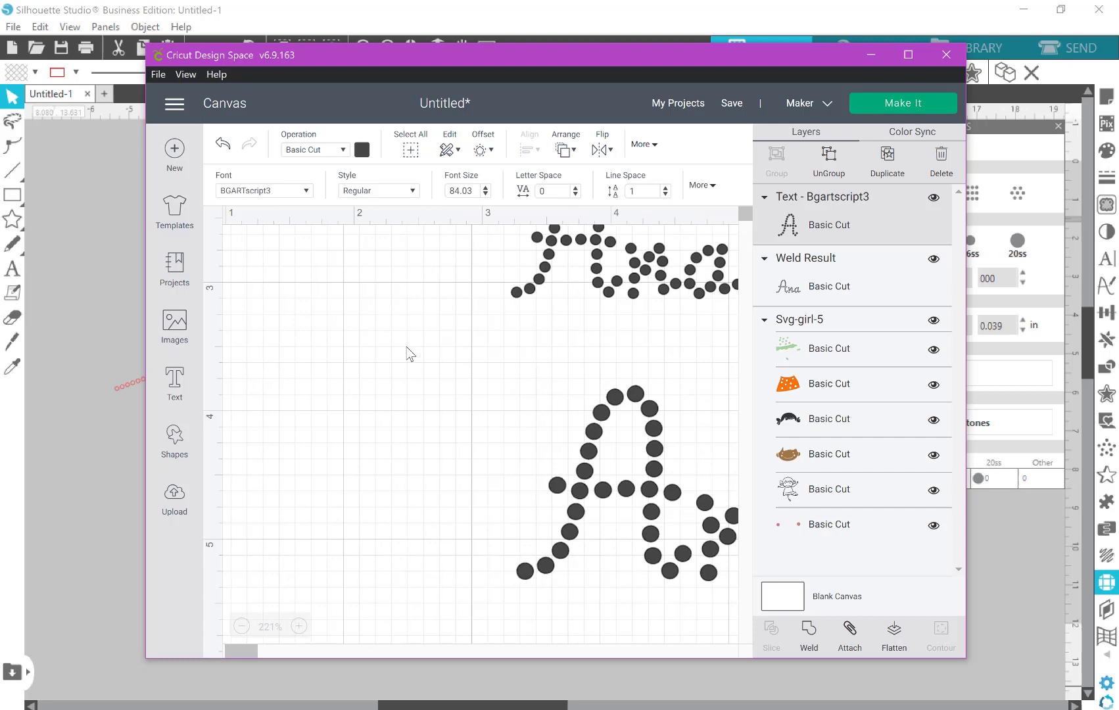
scroll(406, 353, "right", 4)
scroll(406, 353, "down", 3)
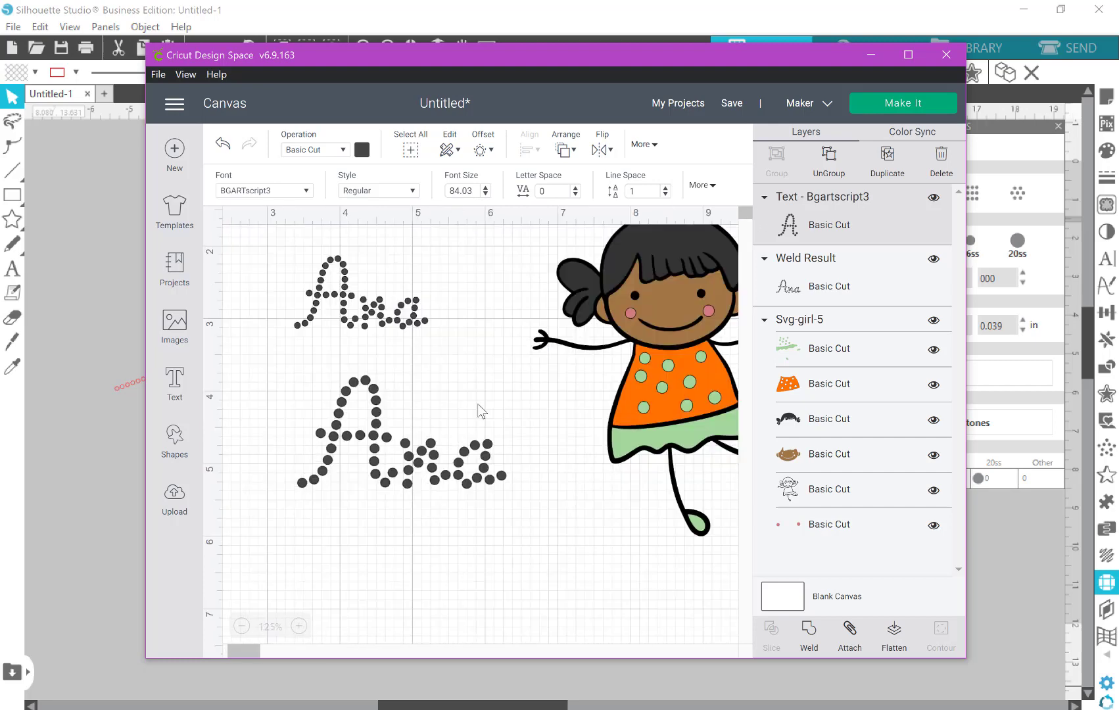
- Insert a circle from Shapes and size it to 0.13 inches
left_click(178, 448)
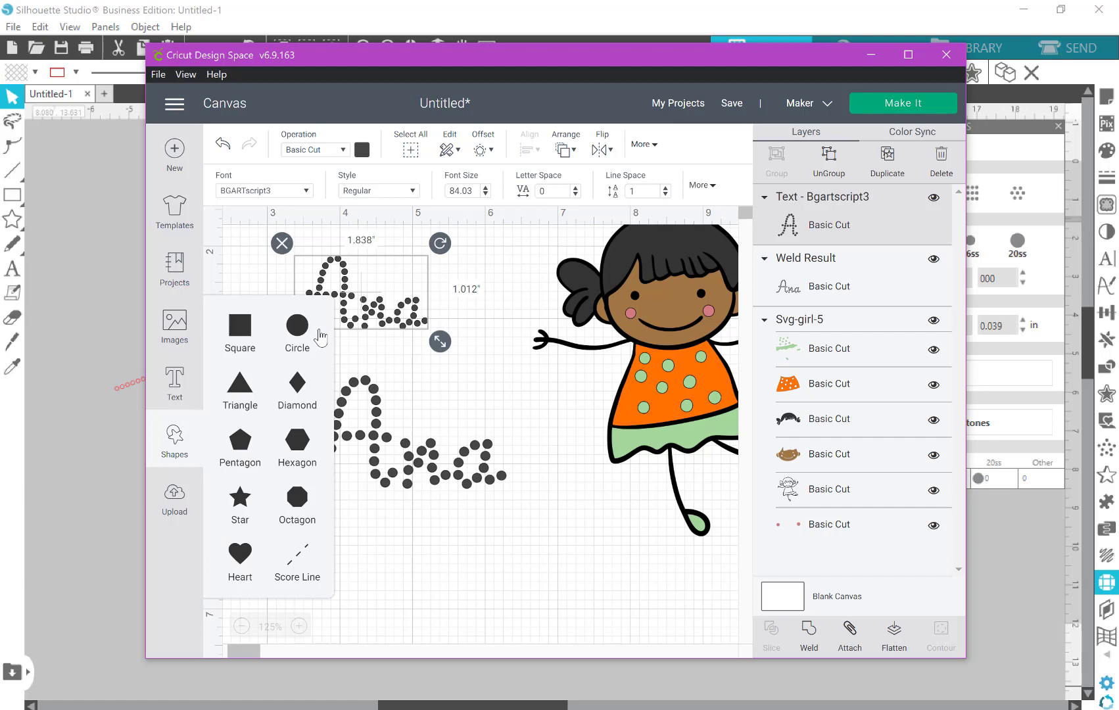
left_click(320, 336)
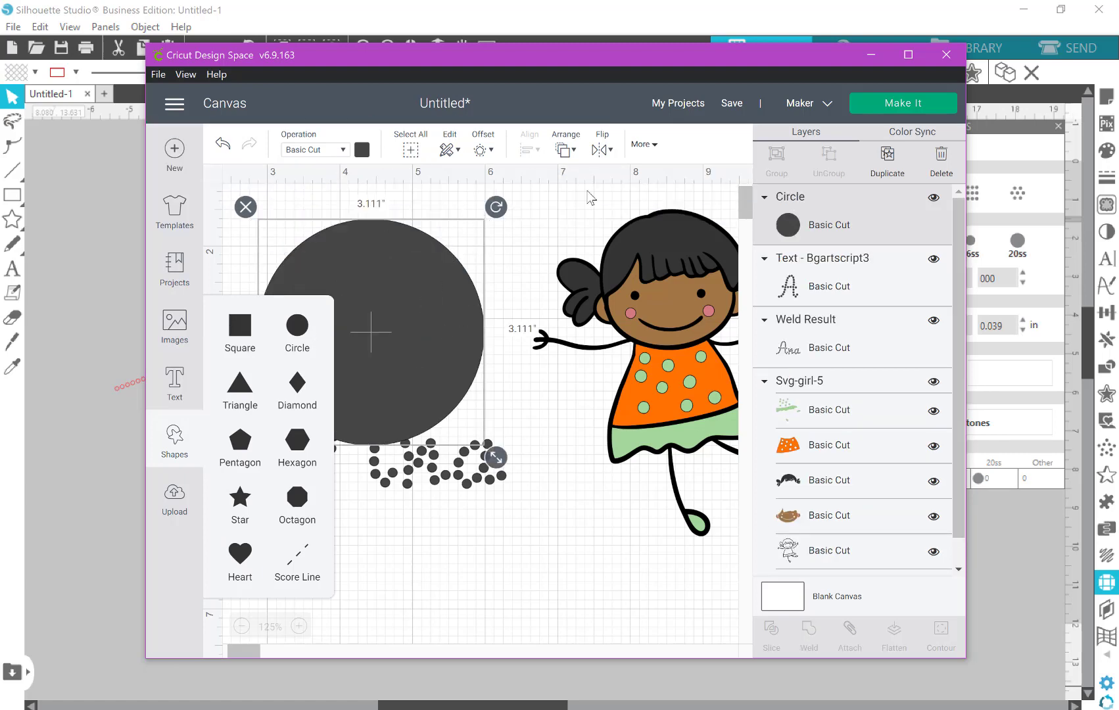
left_click(643, 145)
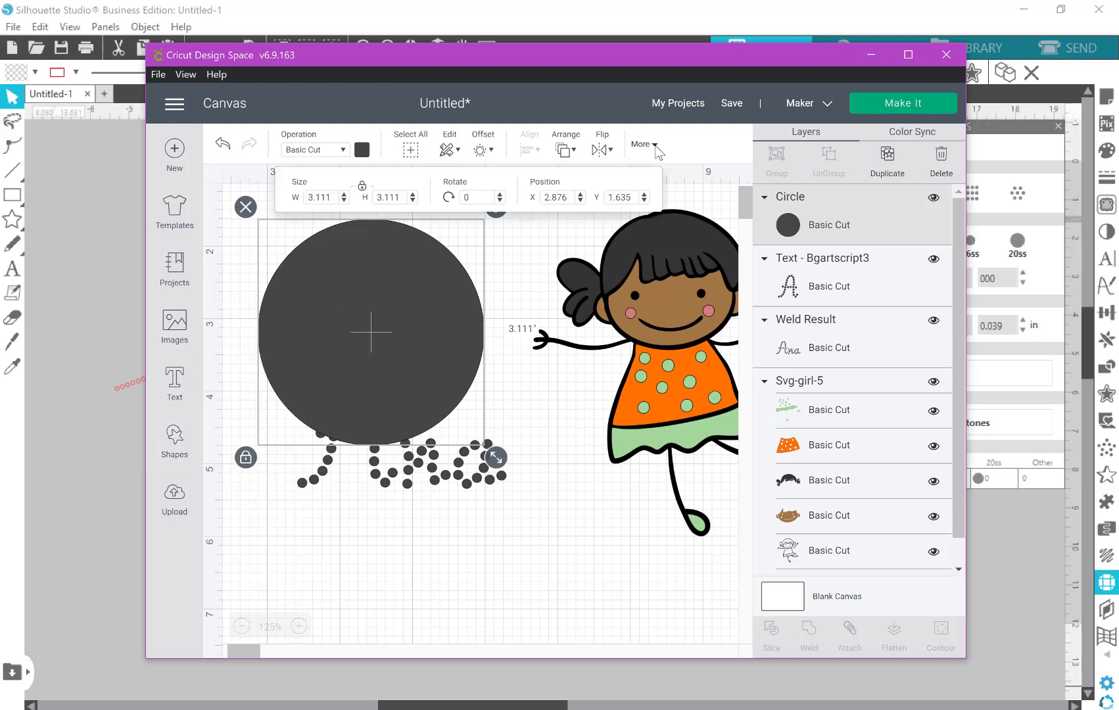
left_click(333, 198)
type("0.13")
key("Return")
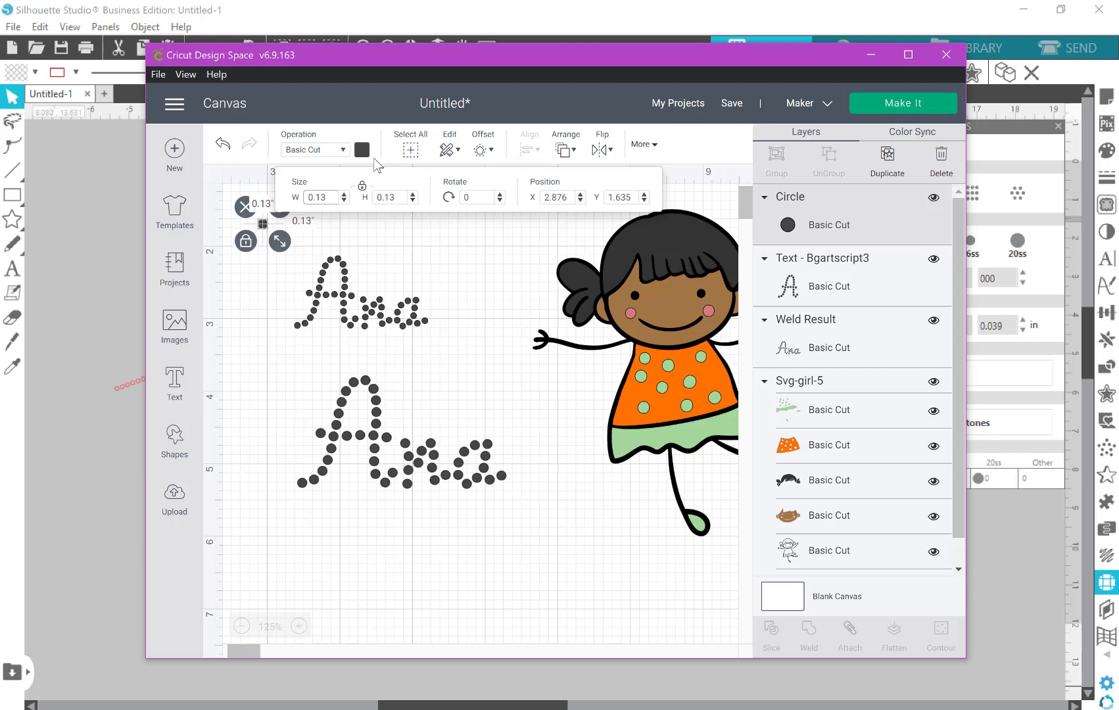
- Color the circle red and place it on the upper Ana's first dot
left_click(362, 150)
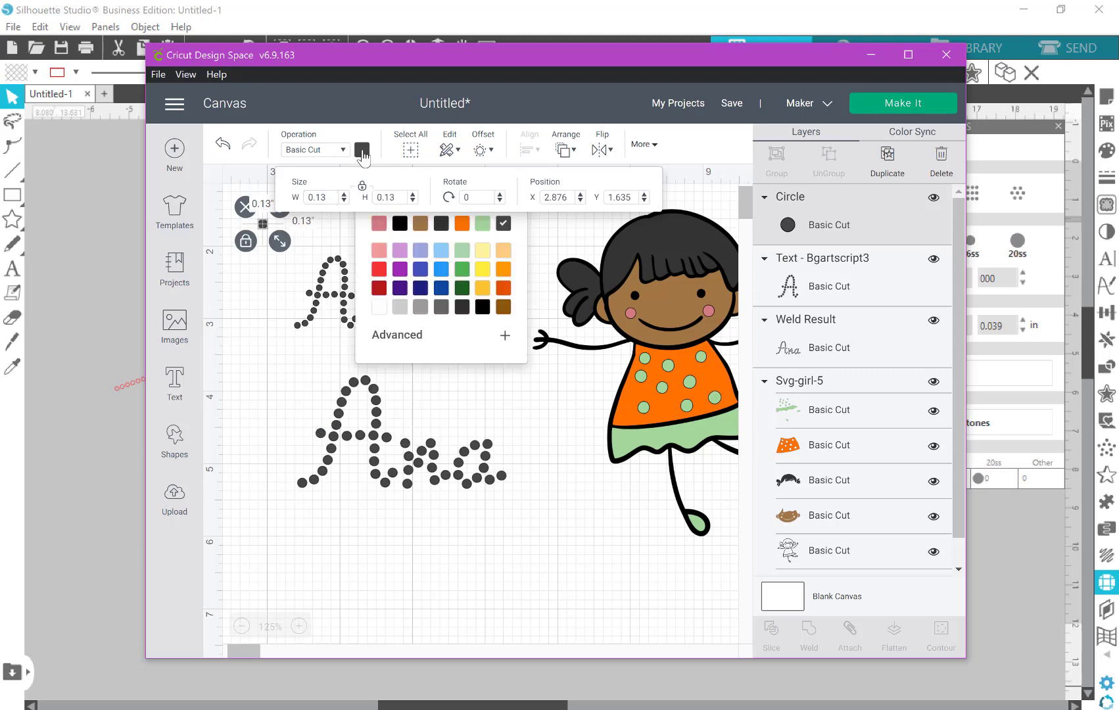
left_click(380, 270)
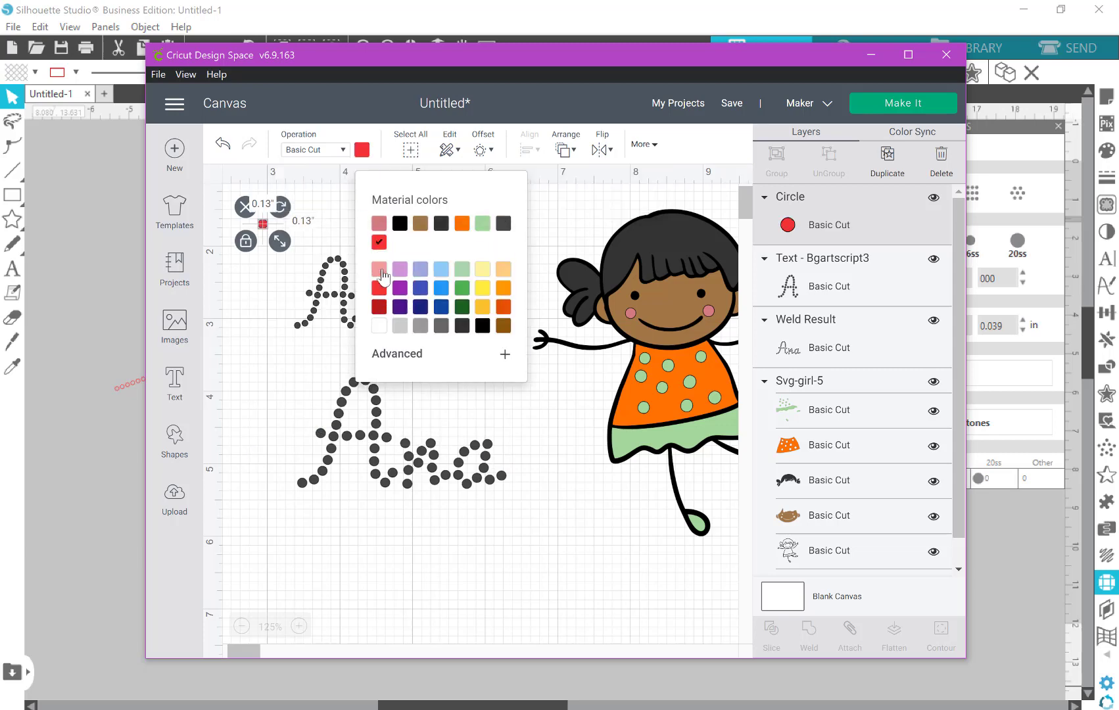
left_click_drag(263, 229, 319, 266)
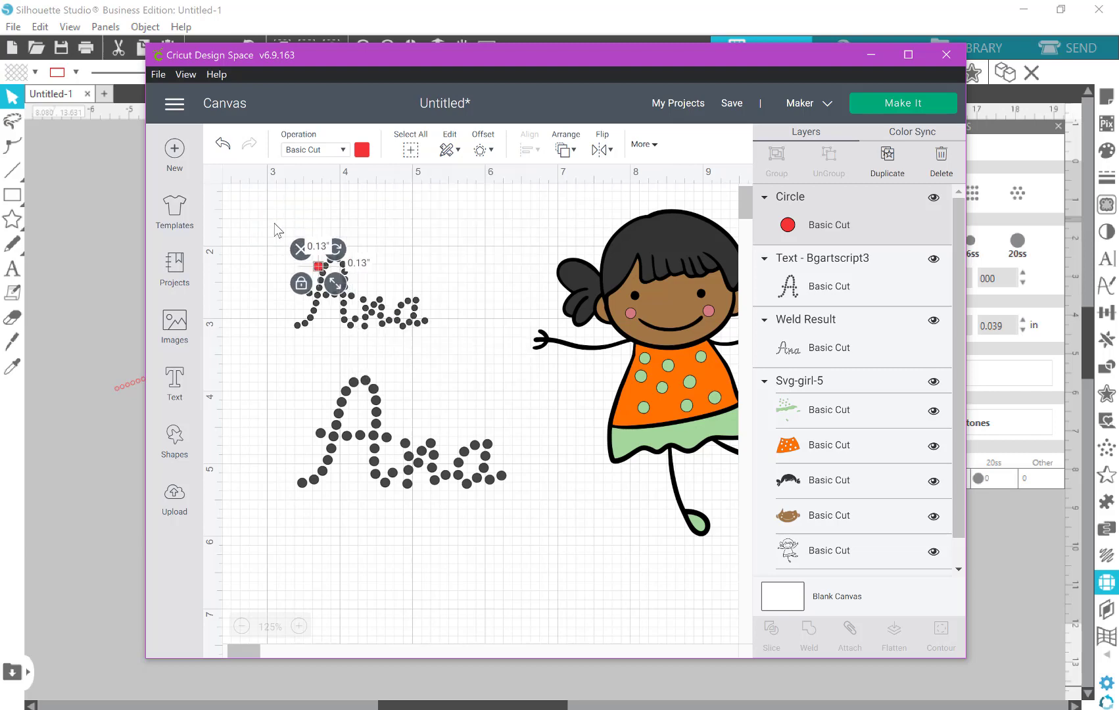
left_click(275, 225)
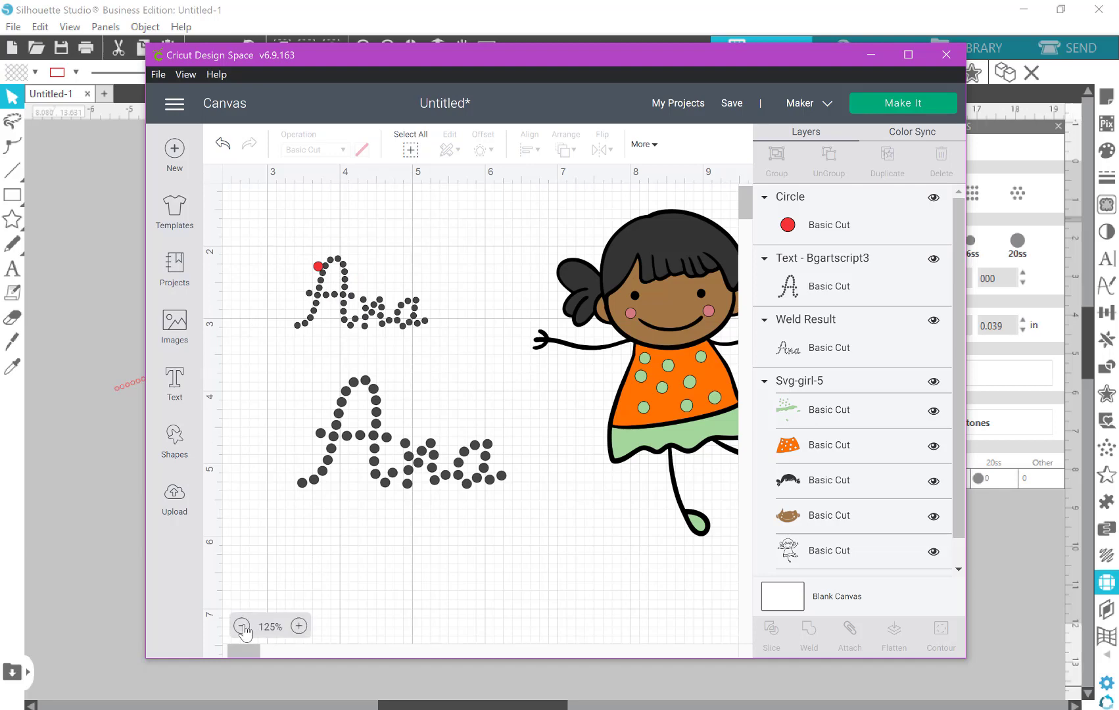
left_click(299, 627)
left_click(298, 627)
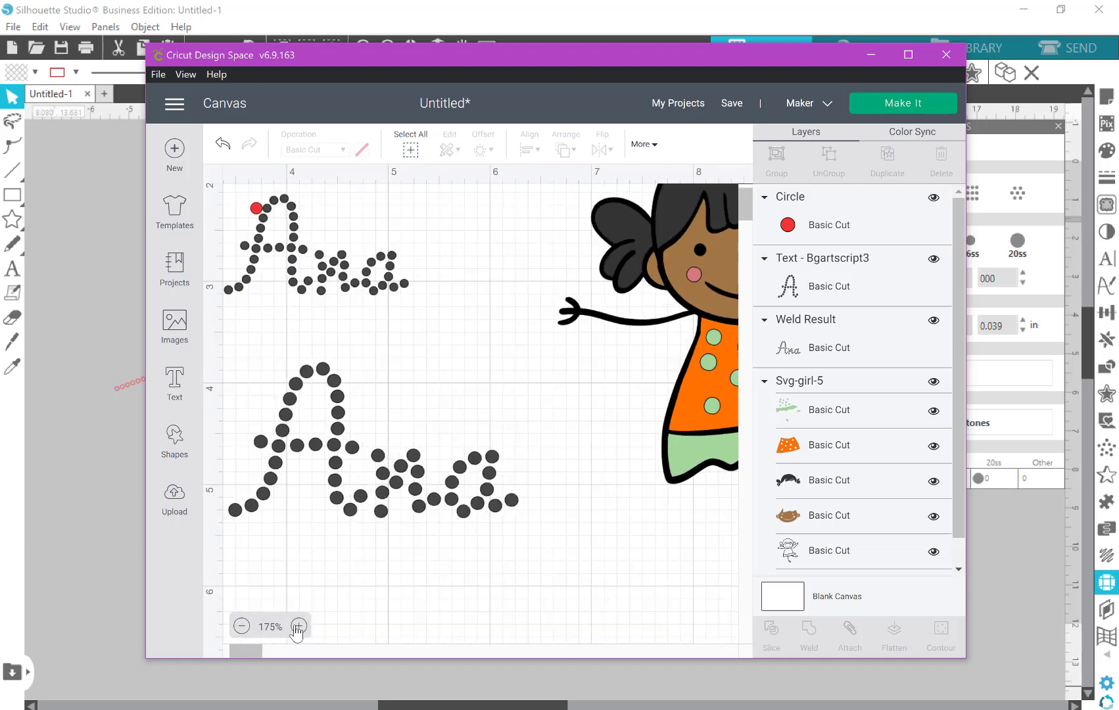
left_click(298, 626)
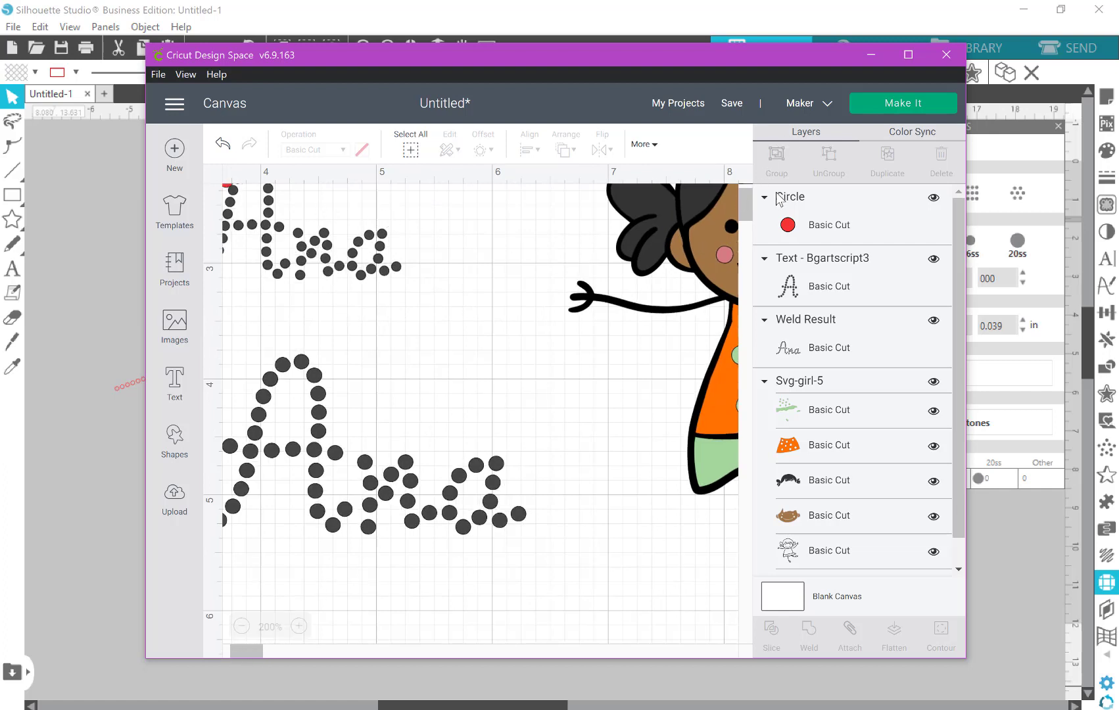
left_click(798, 229)
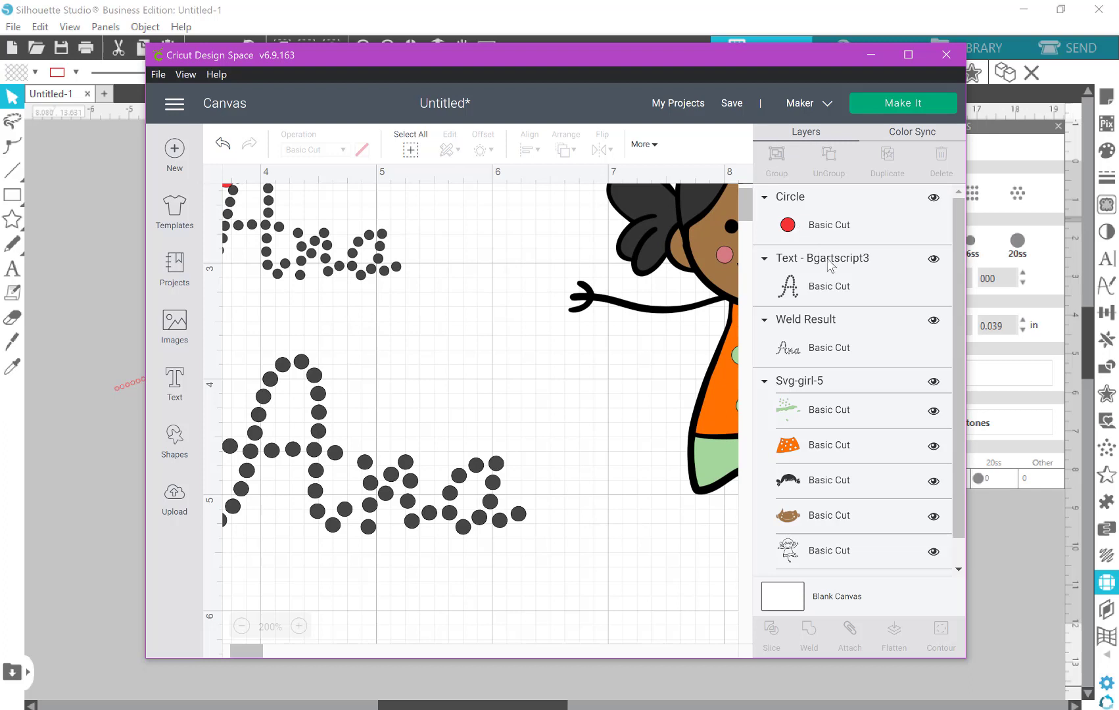
left_click(831, 301, "shift")
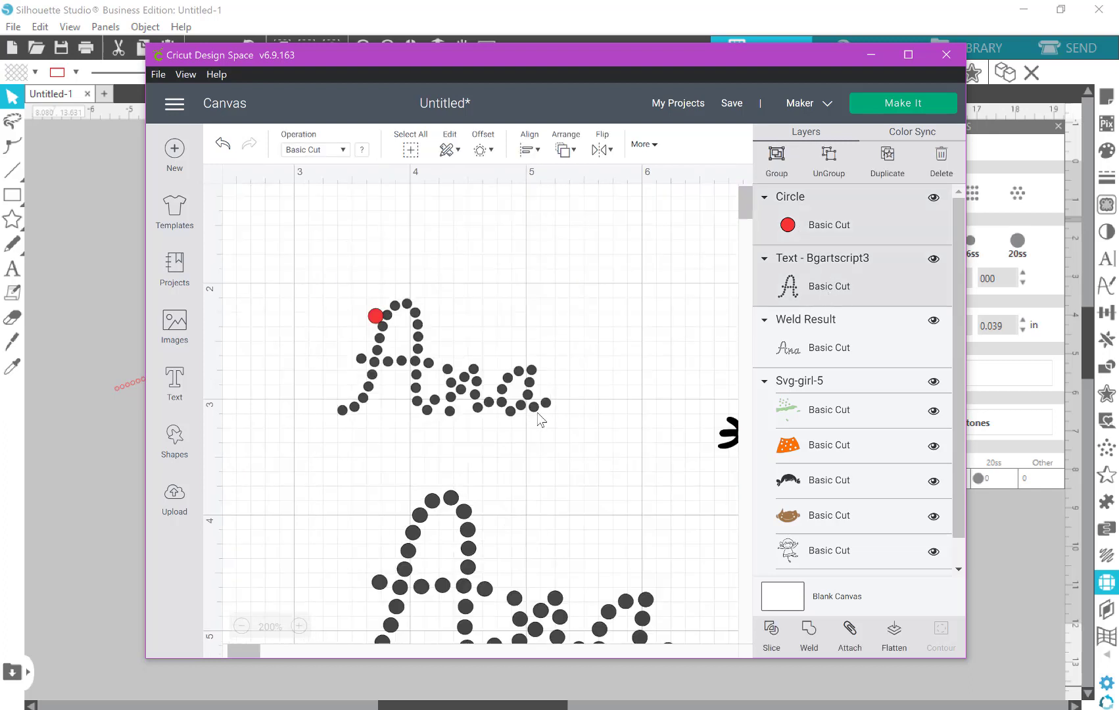
left_click(613, 354)
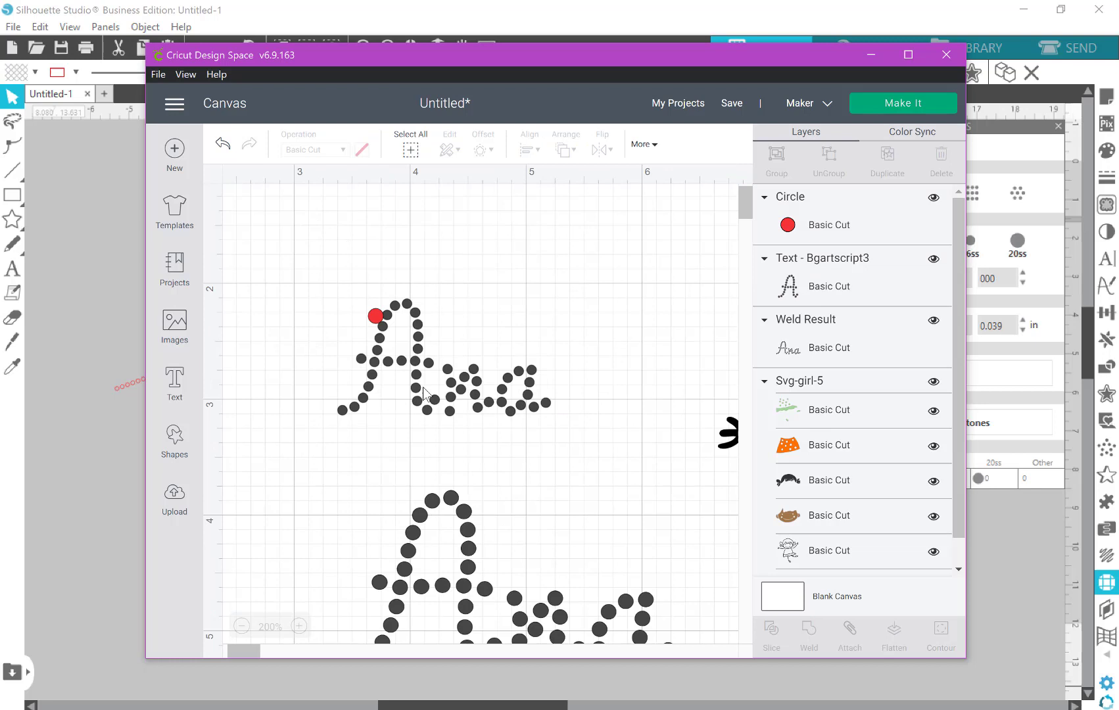
left_click(460, 399)
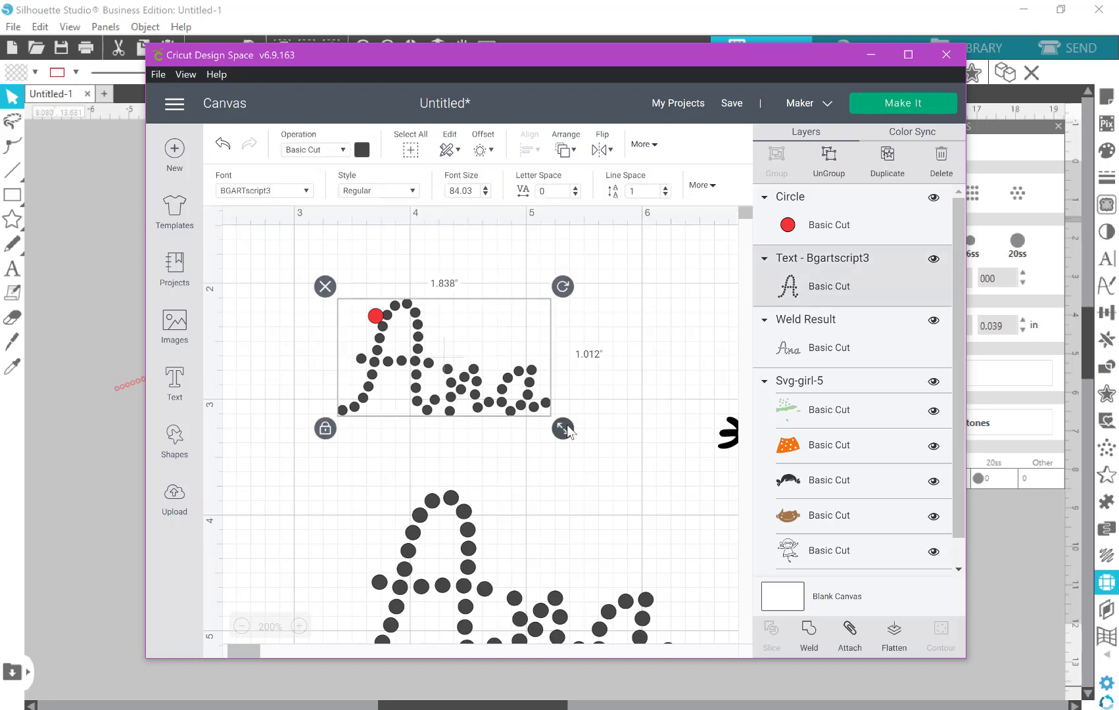
- Scale the upper Ana to about 2.93 by 1.61 inches, positioned under the red circle
left_click_drag(568, 430, 739, 529)
left_click(518, 373)
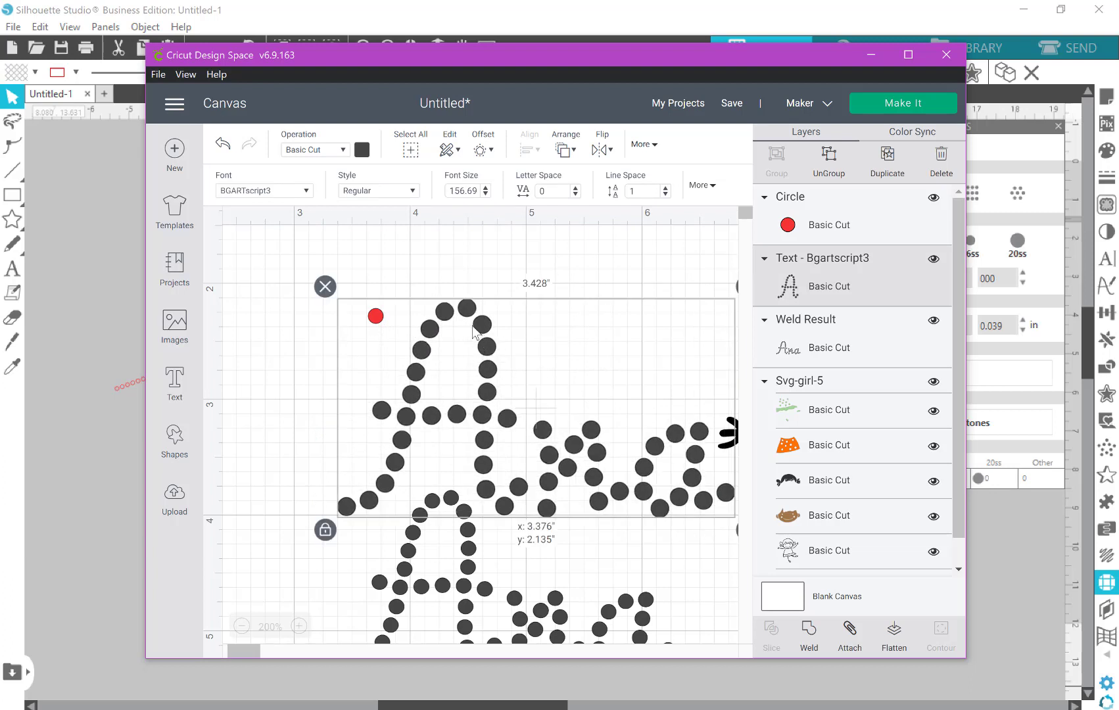
left_click_drag(473, 332, 430, 321)
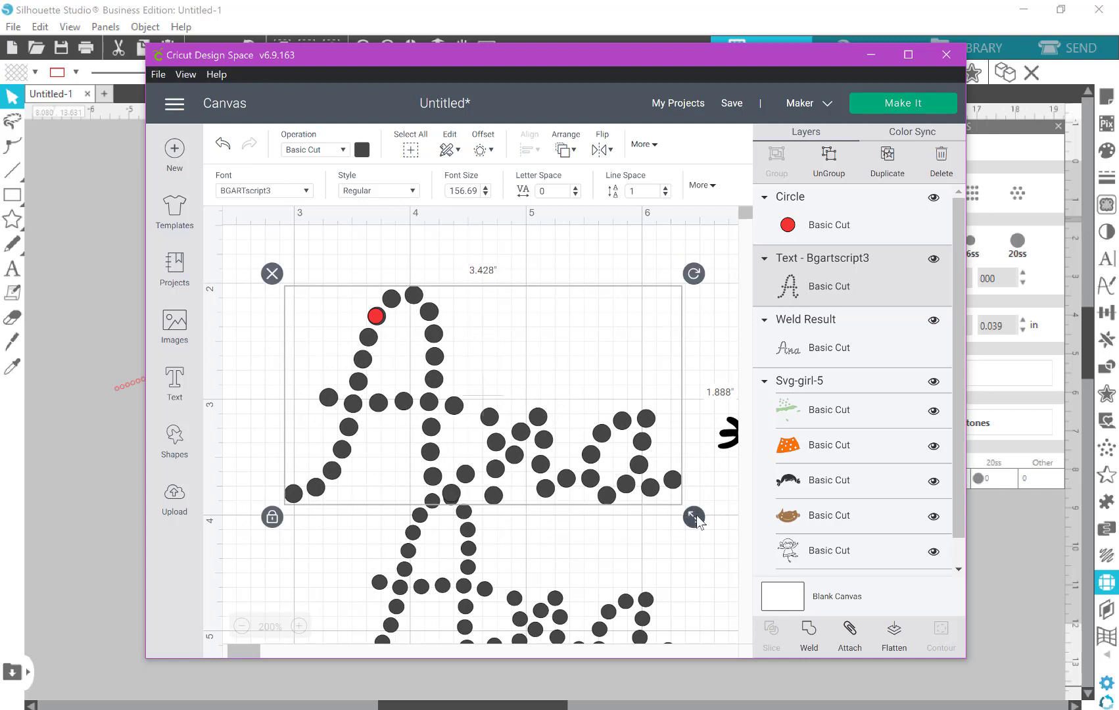
left_click_drag(697, 521, 661, 501)
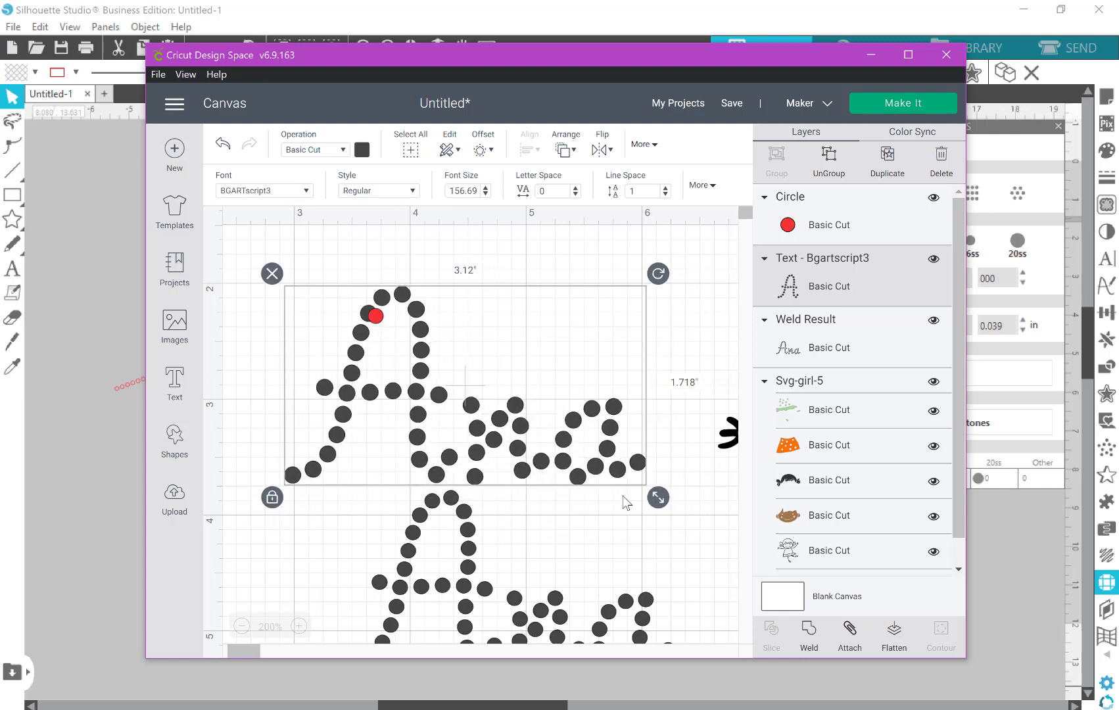
left_click(428, 333)
left_click_drag(426, 333, 428, 334)
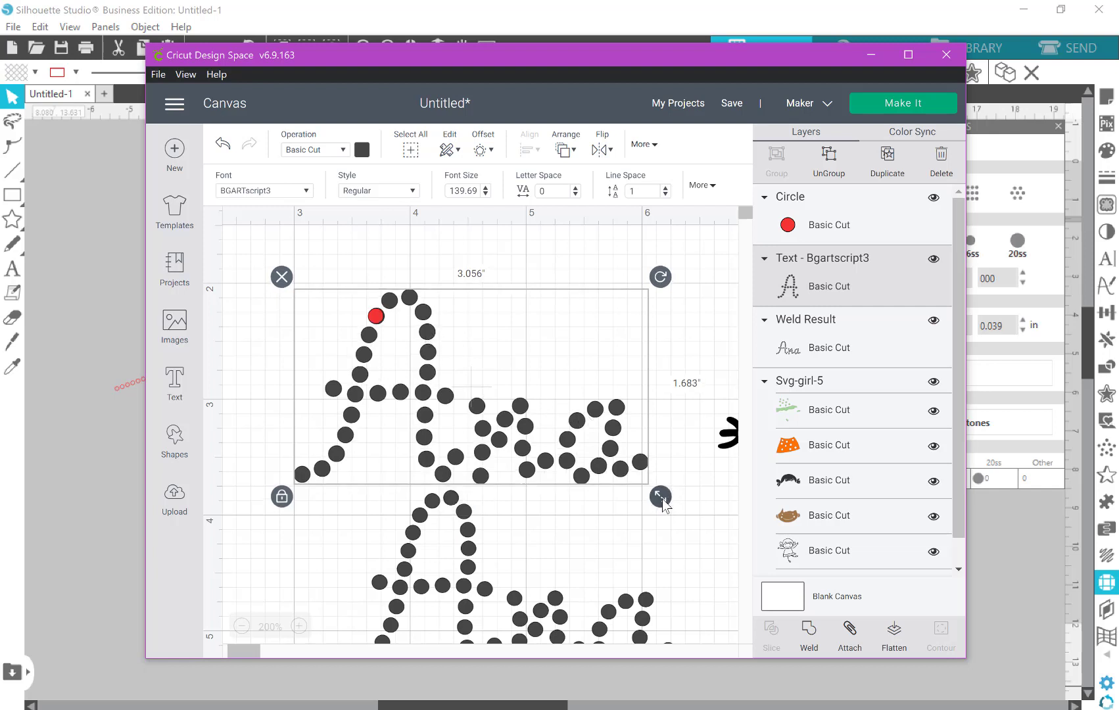
left_click_drag(661, 501, 644, 489)
left_click_drag(427, 361, 430, 358)
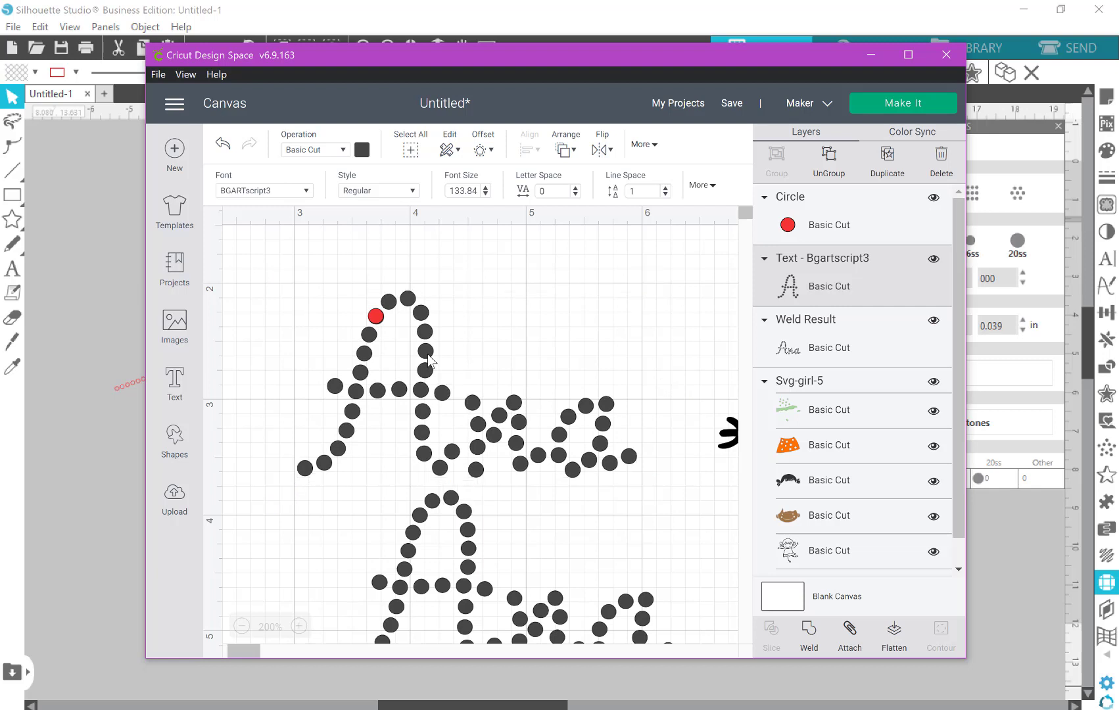
left_click(827, 234)
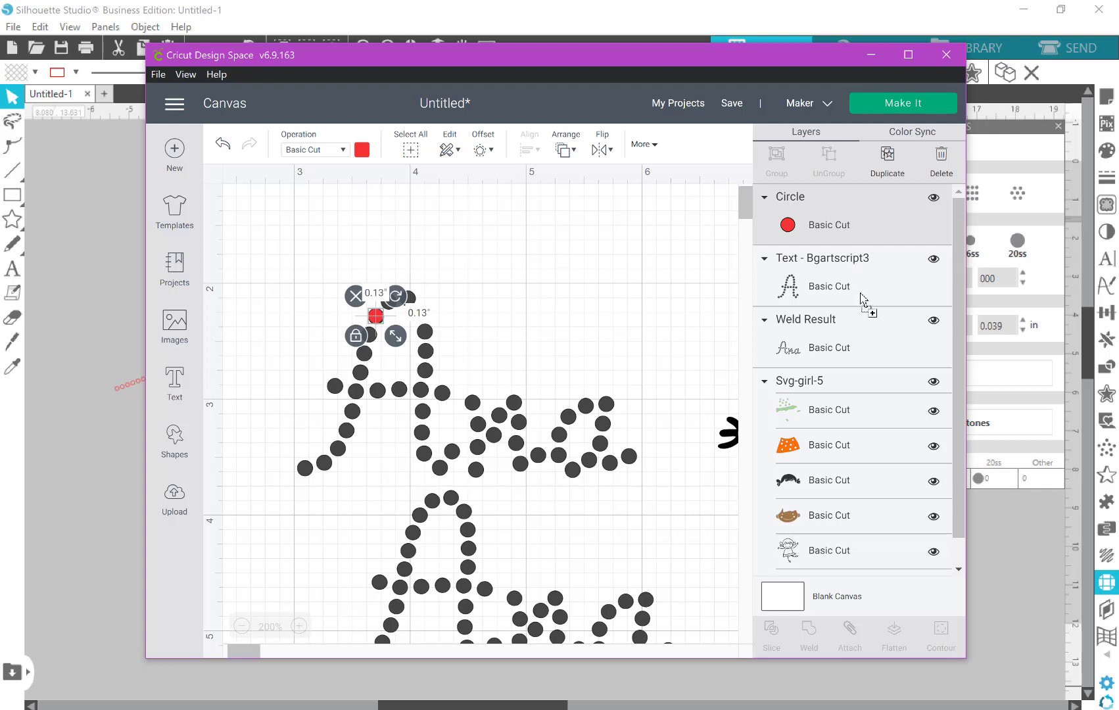
- Move the circle below and shrink the upper Ana to 2.774 inches wide, aligned with it
left_click_drag(844, 229, 856, 299)
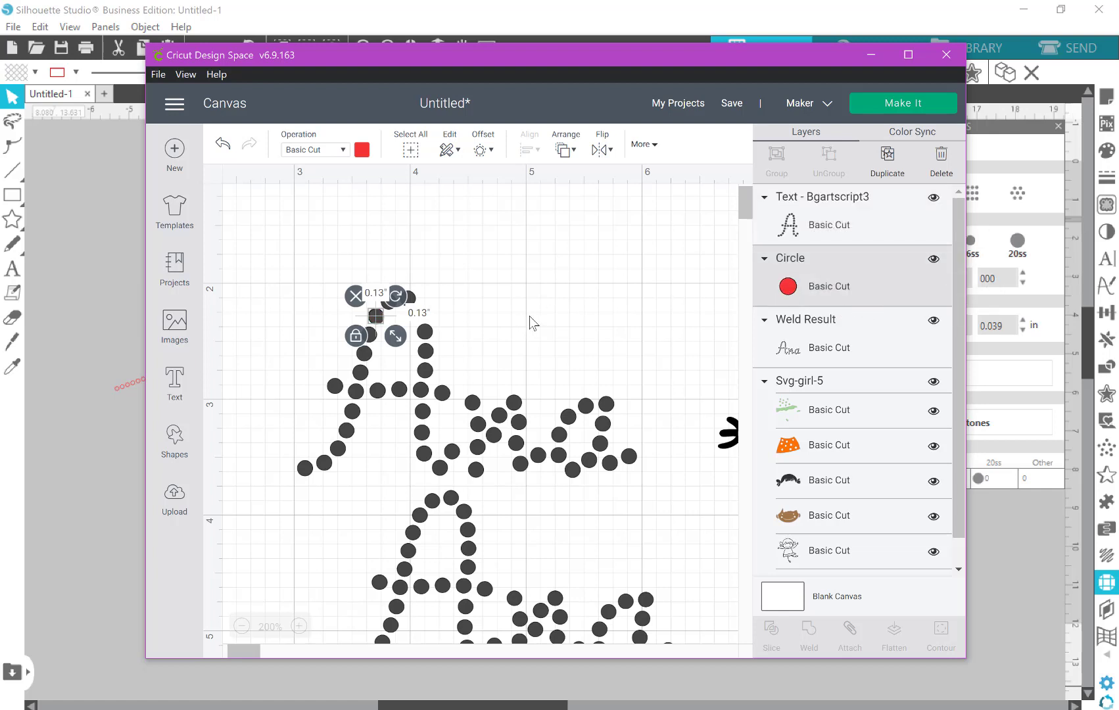
left_click(555, 274)
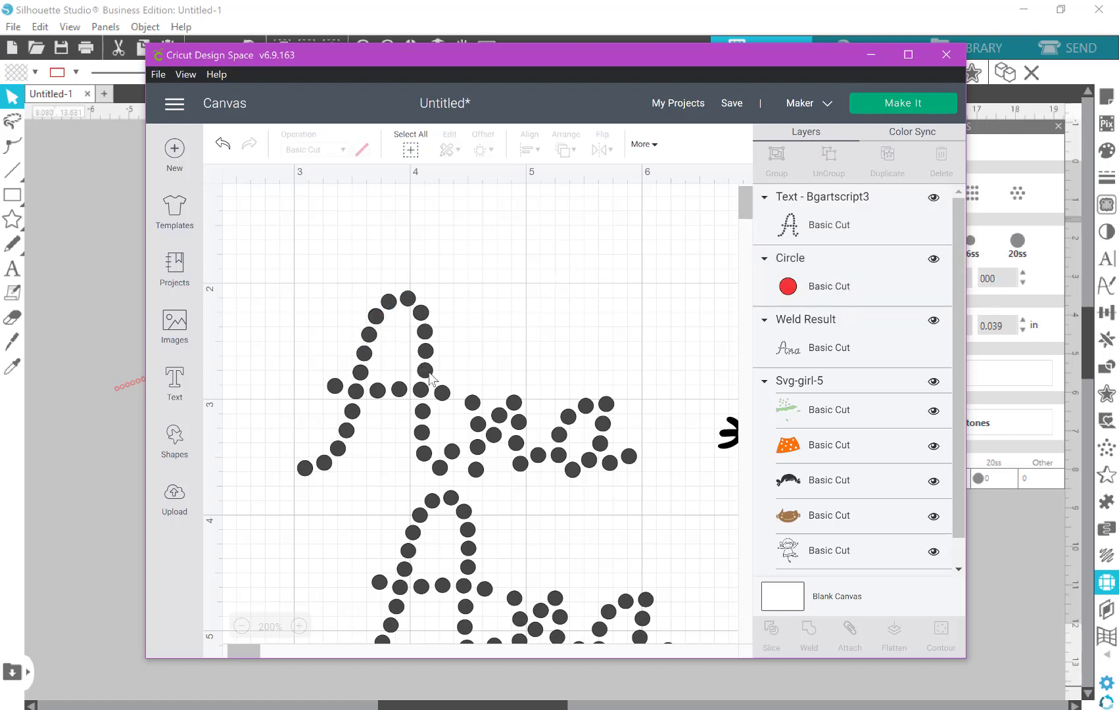
left_click(431, 379)
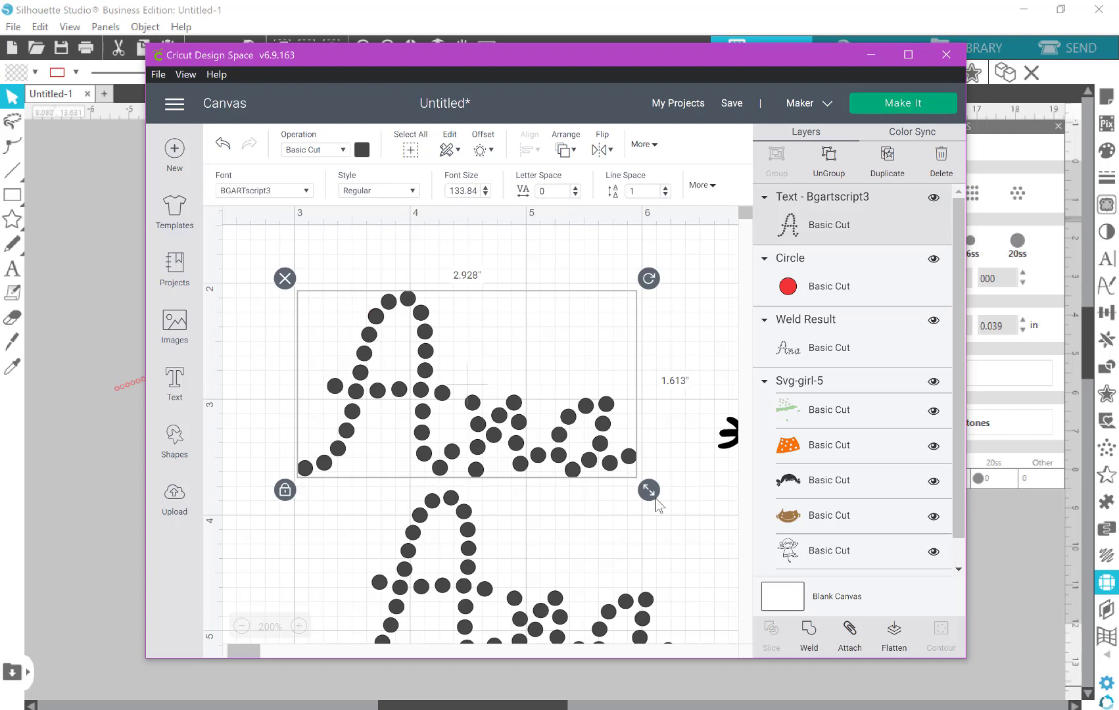
left_click_drag(652, 496, 635, 489)
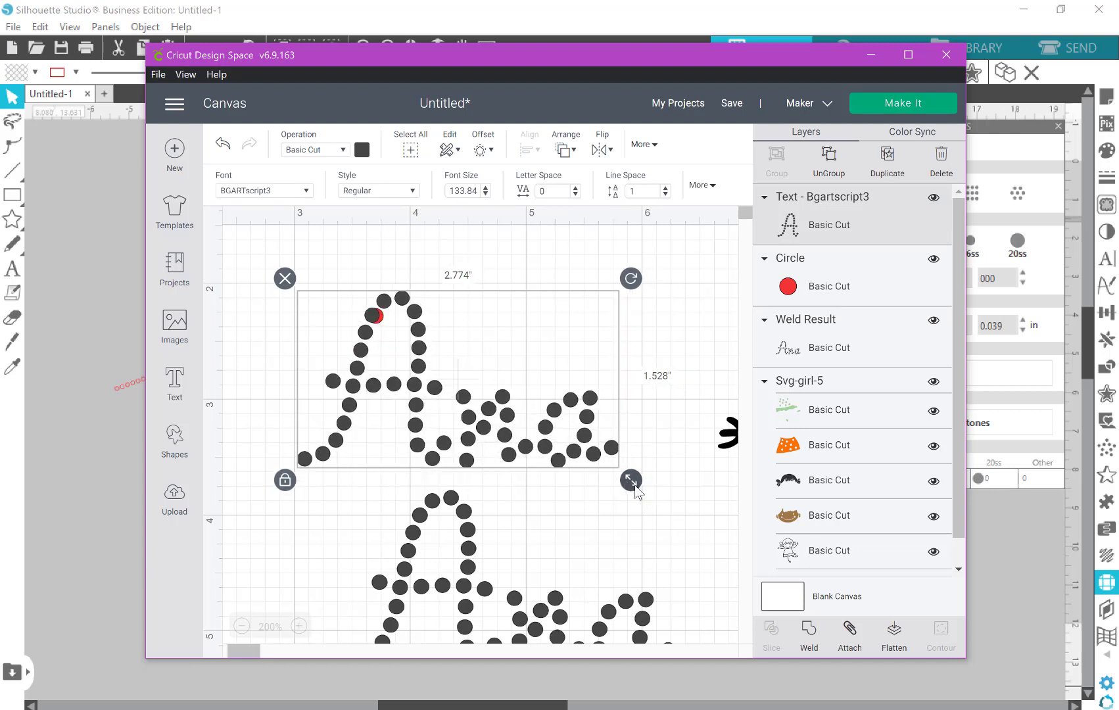
left_click_drag(408, 320, 415, 321)
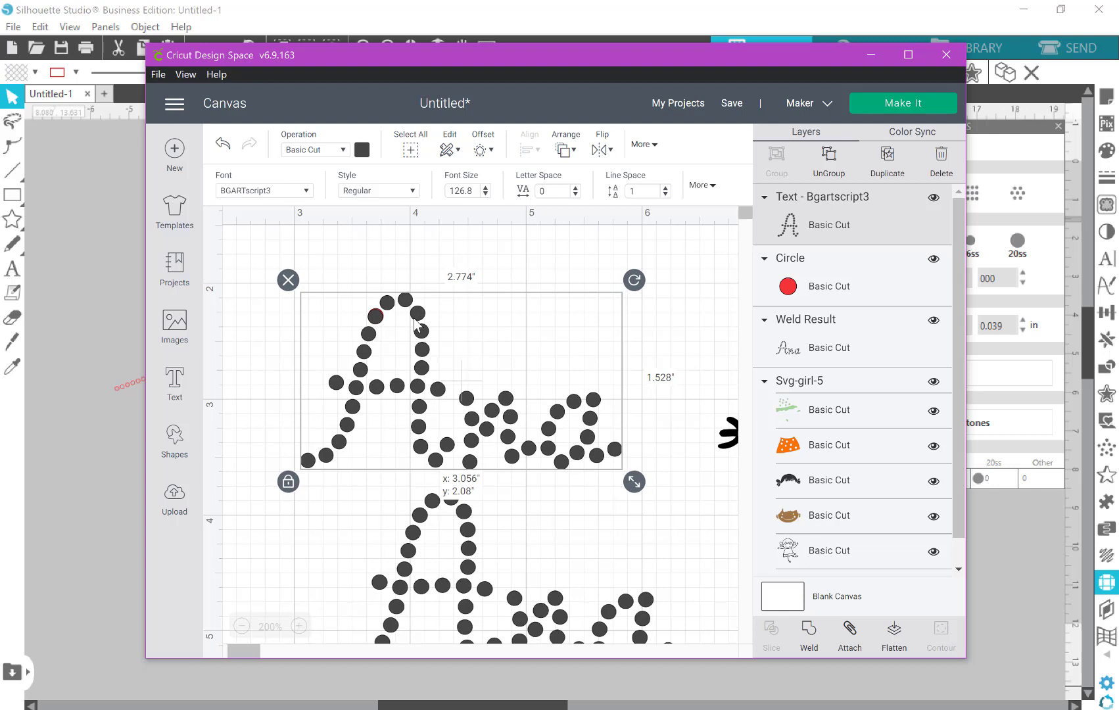
left_click_drag(416, 323, 476, 303)
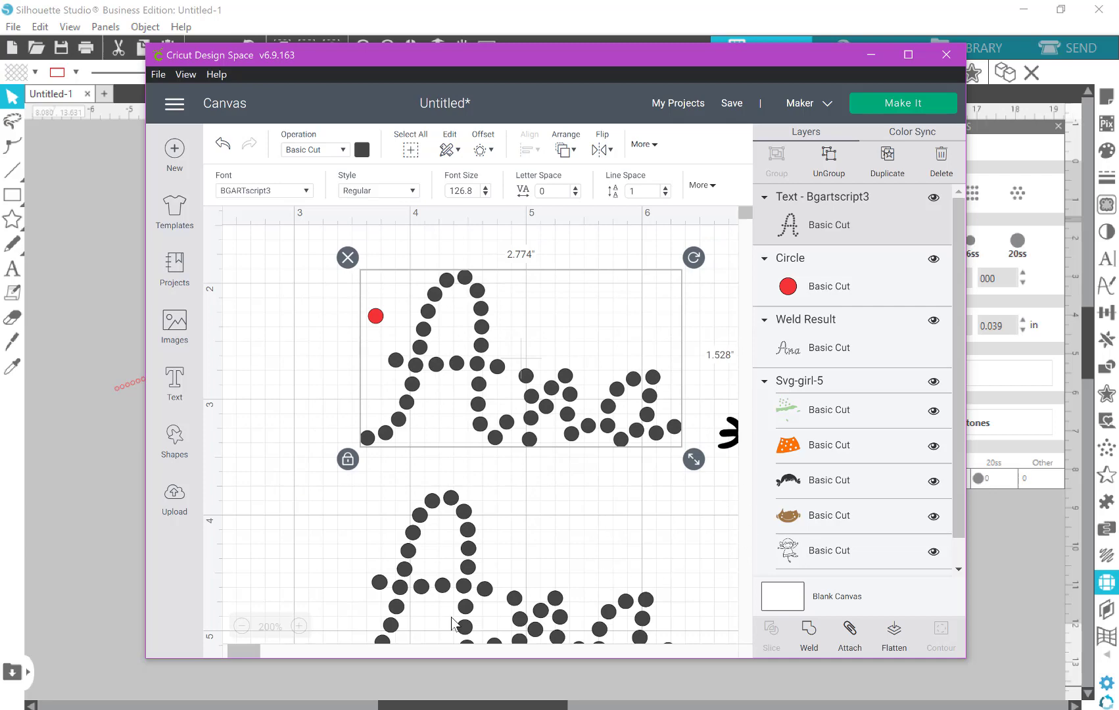
scroll(340, 543, "down", 1)
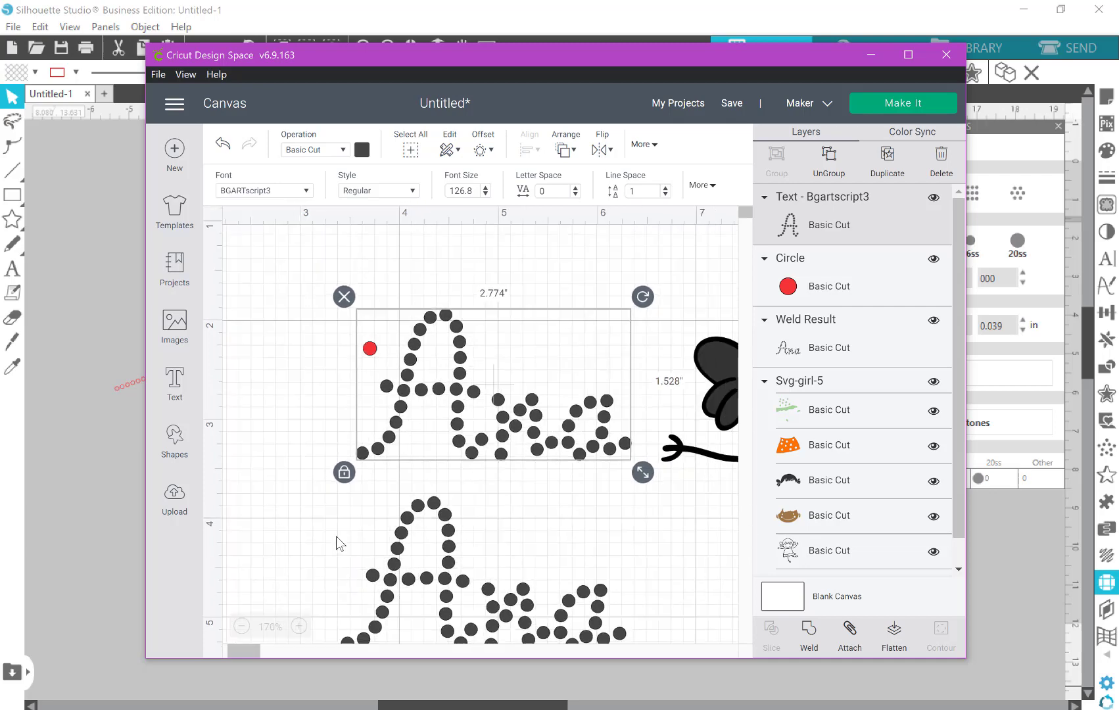
scroll(341, 543, "down", 1)
scroll(340, 543, "down", 1)
scroll(339, 543, "down", 1)
scroll(340, 542, "down", 1)
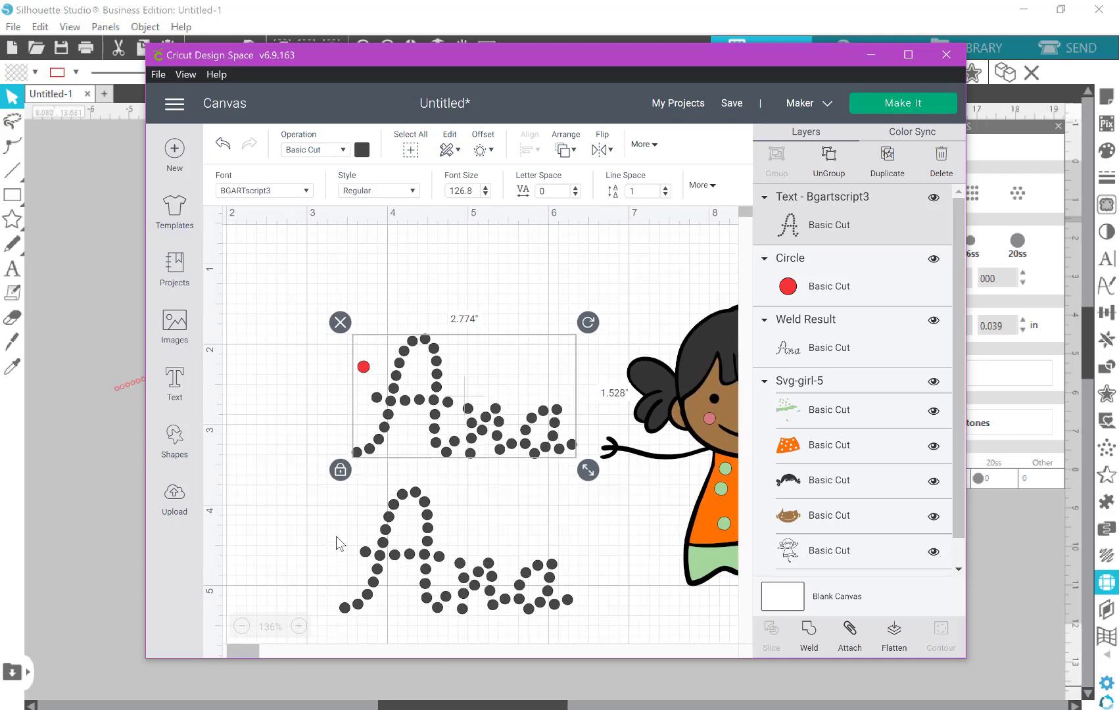
scroll(340, 542, "down", 1)
- Compare the upper and lower Anas, ending with the welded lower Ana selected
left_click(336, 543)
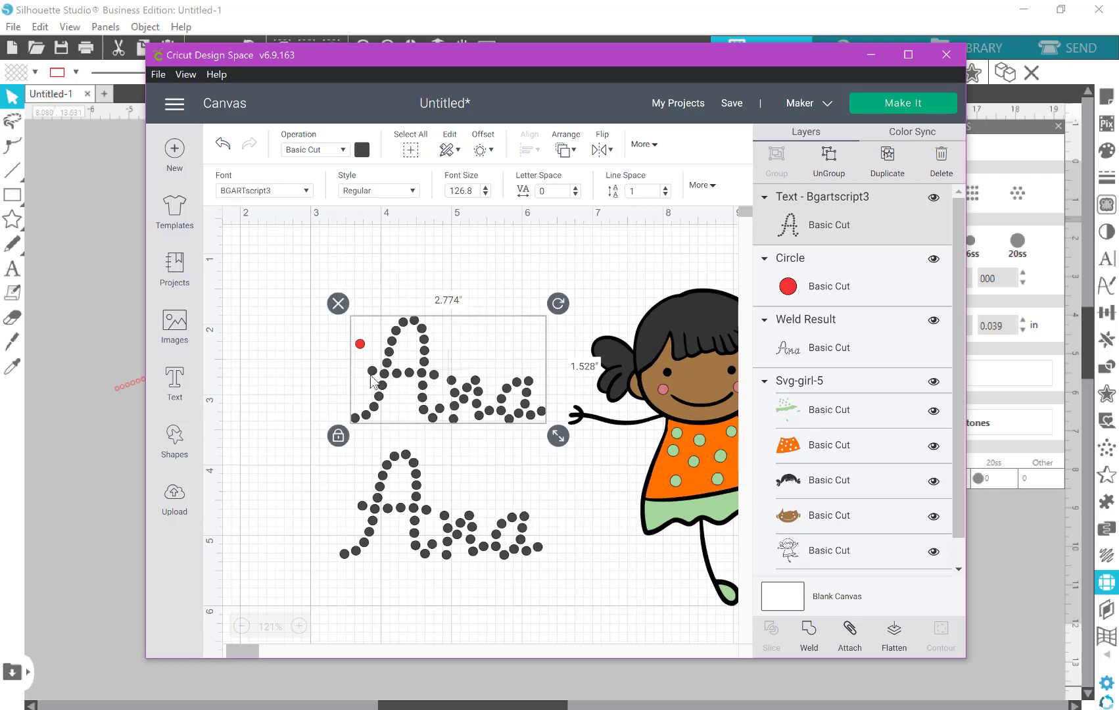
left_click(394, 389)
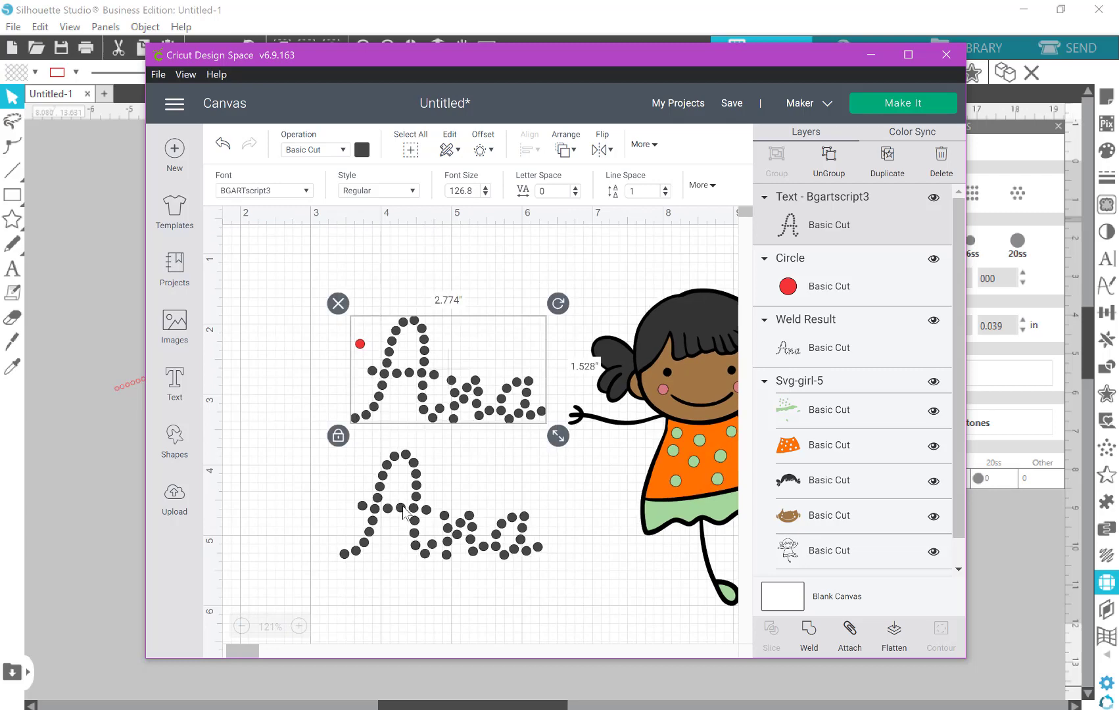
left_click(415, 462)
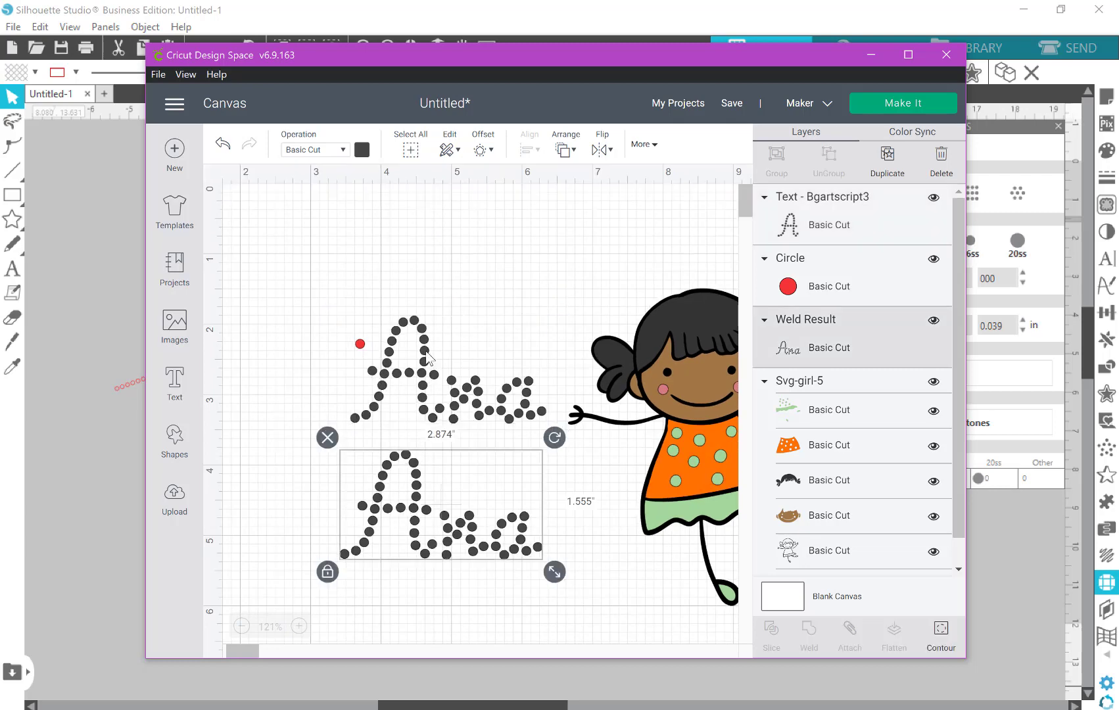
left_click(522, 320)
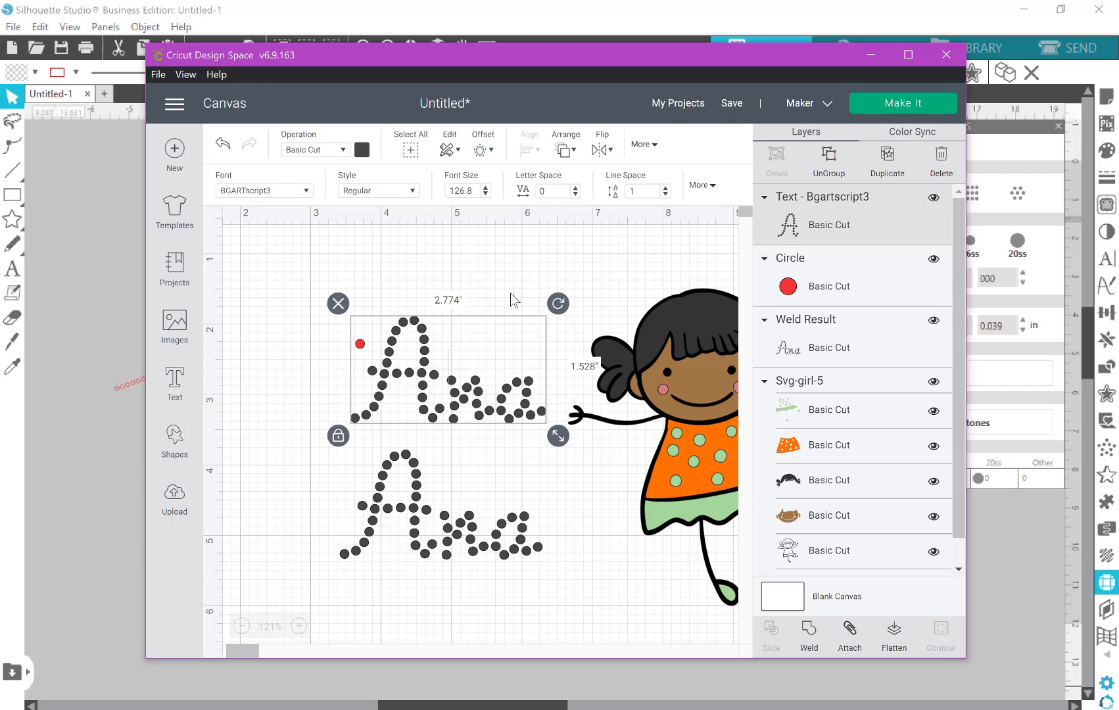
left_click(514, 300)
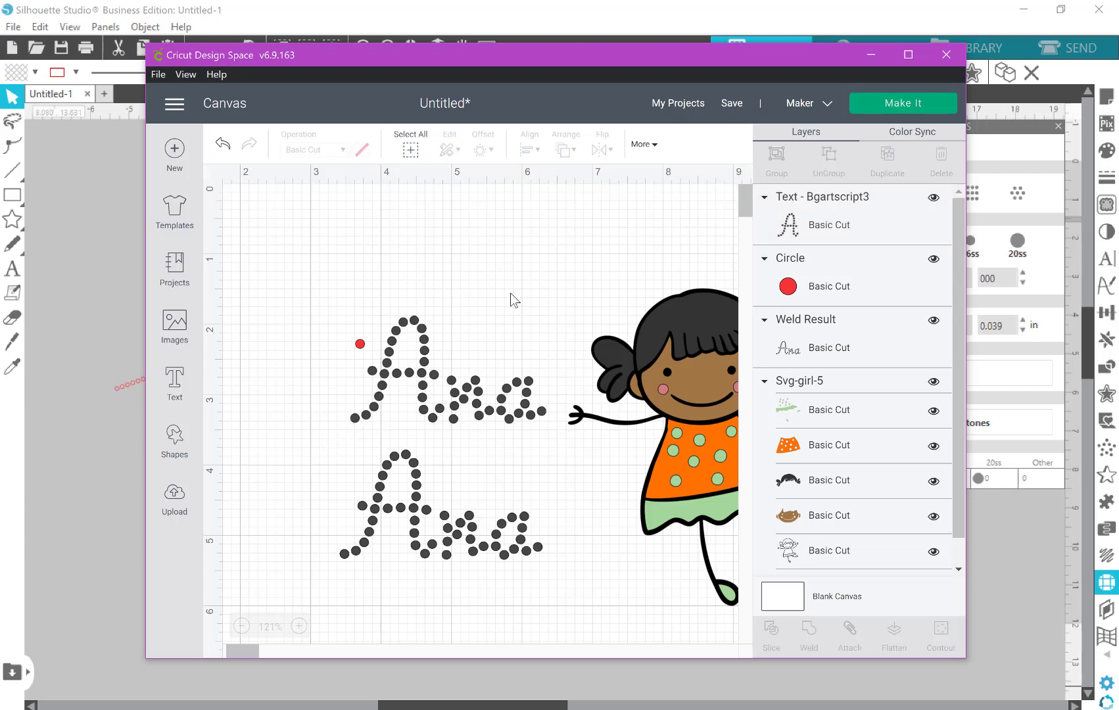
left_click(461, 529)
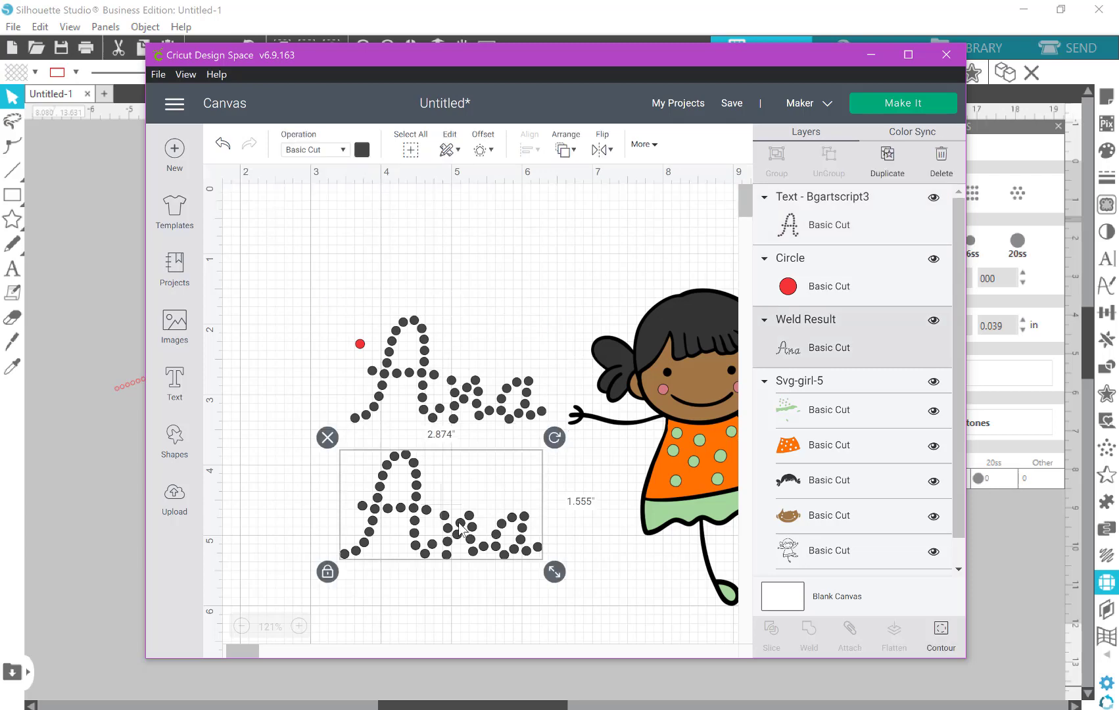
- Type 'BE' in the dotted font and weld it, about 1.48 by 0.85 inches
left_click(171, 394)
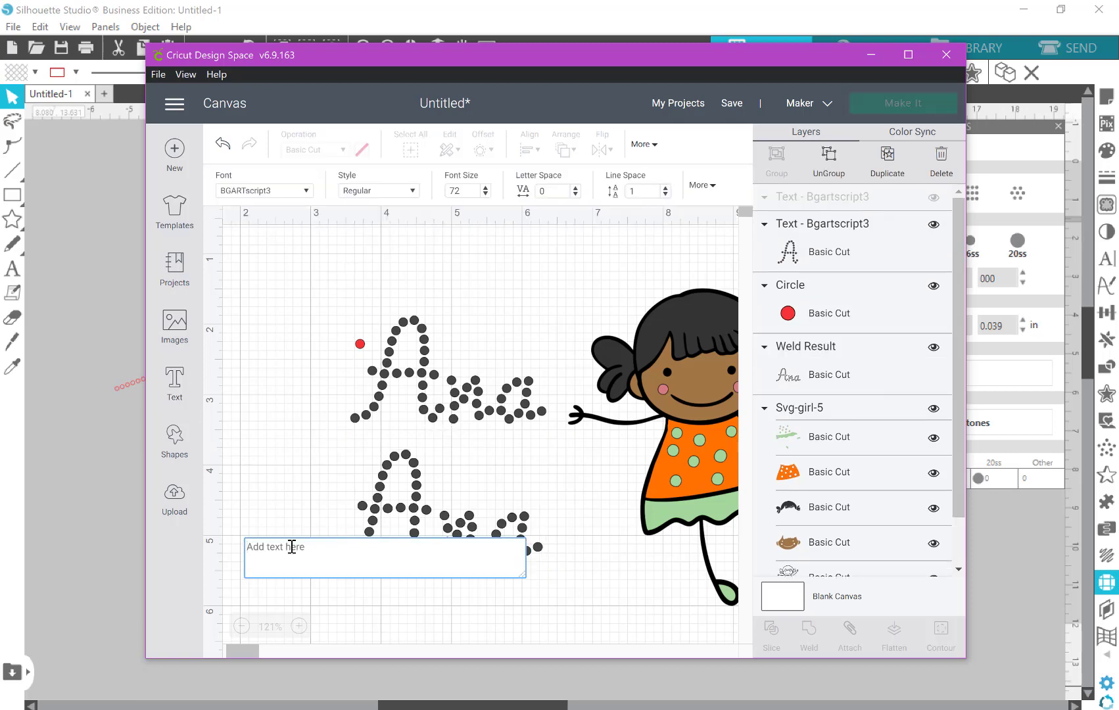
type("B")
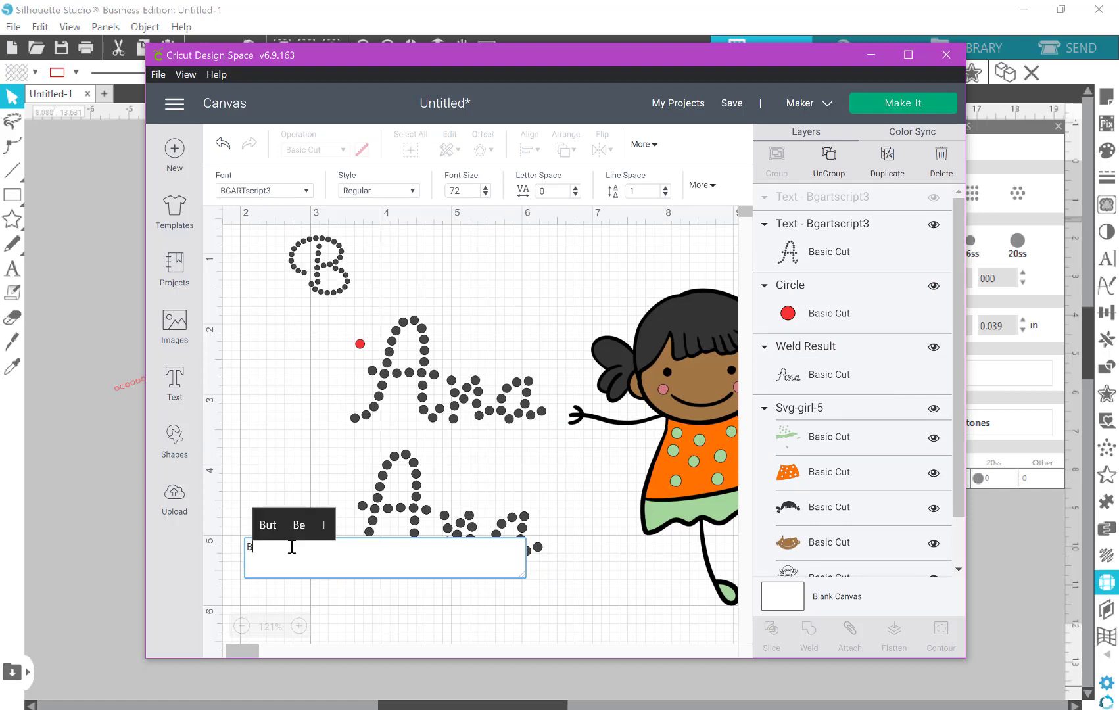
type("E")
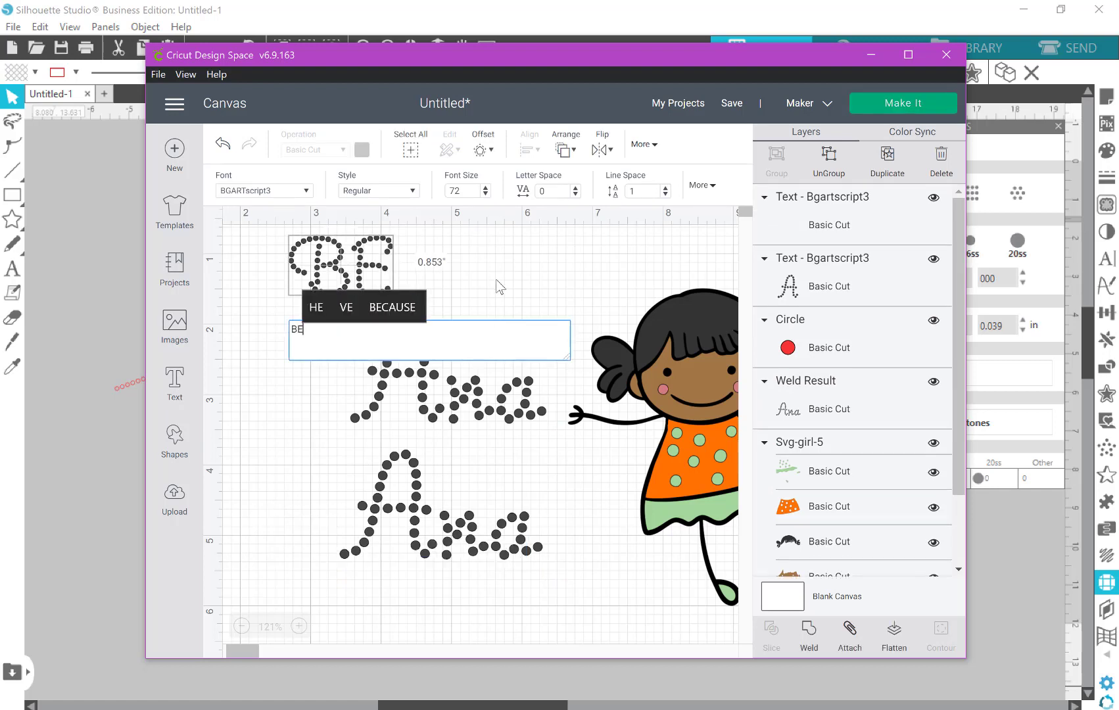
left_click(499, 287)
left_click(374, 297)
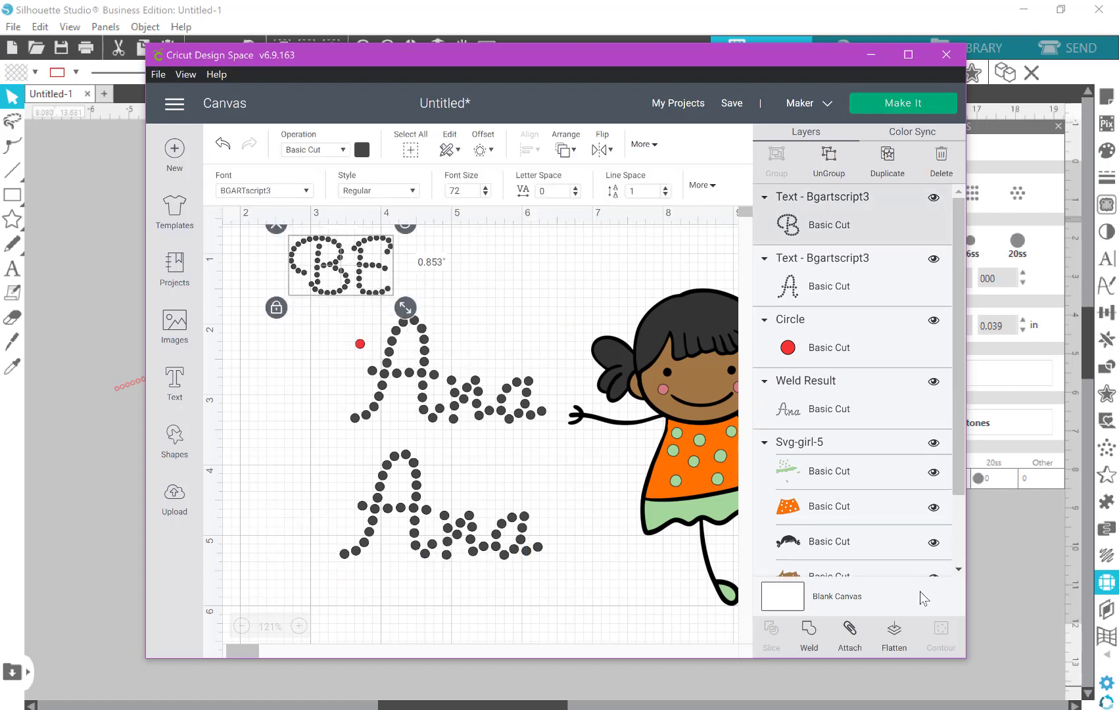
left_click(809, 637)
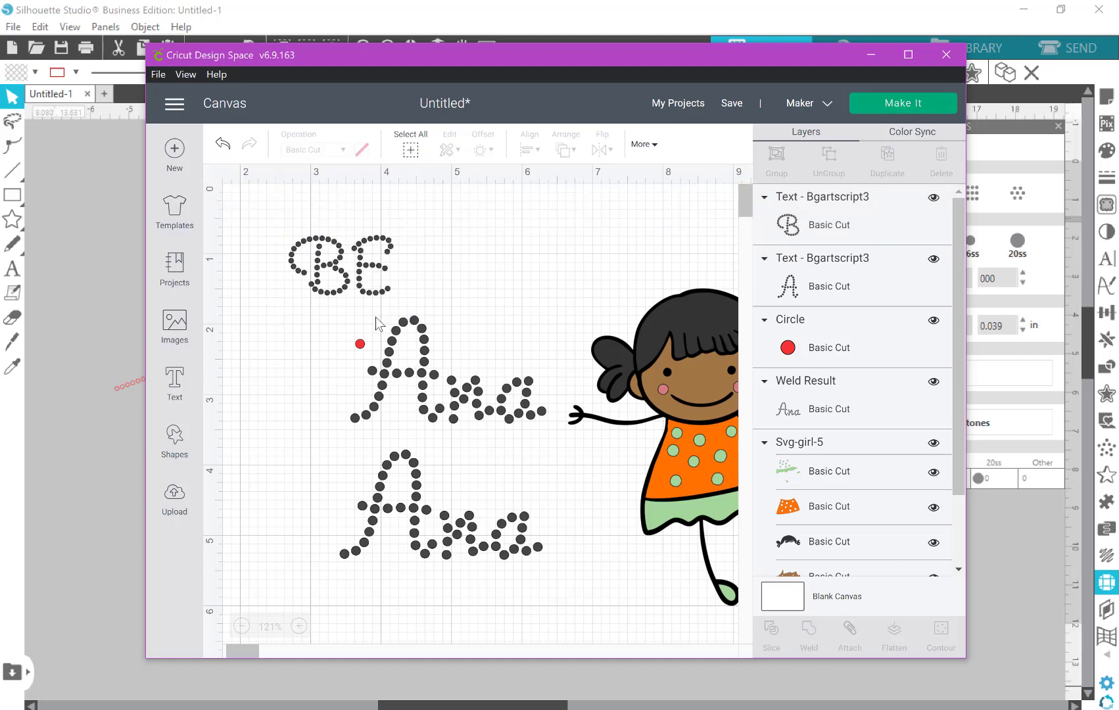
left_click(363, 298)
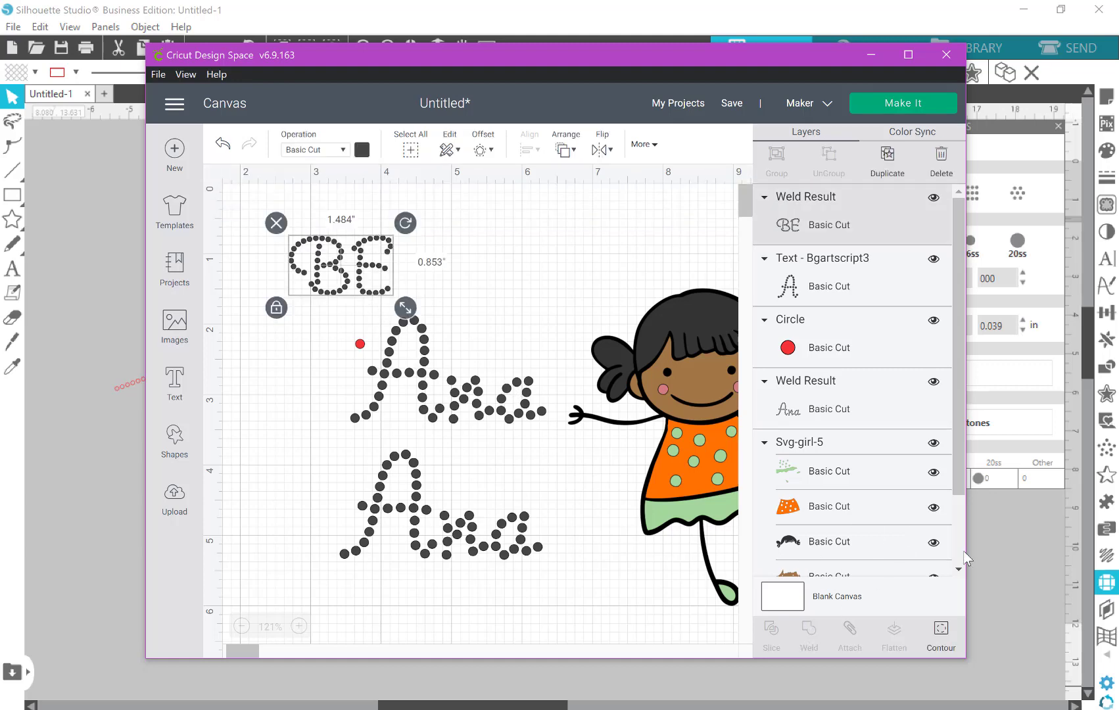
left_click(942, 634)
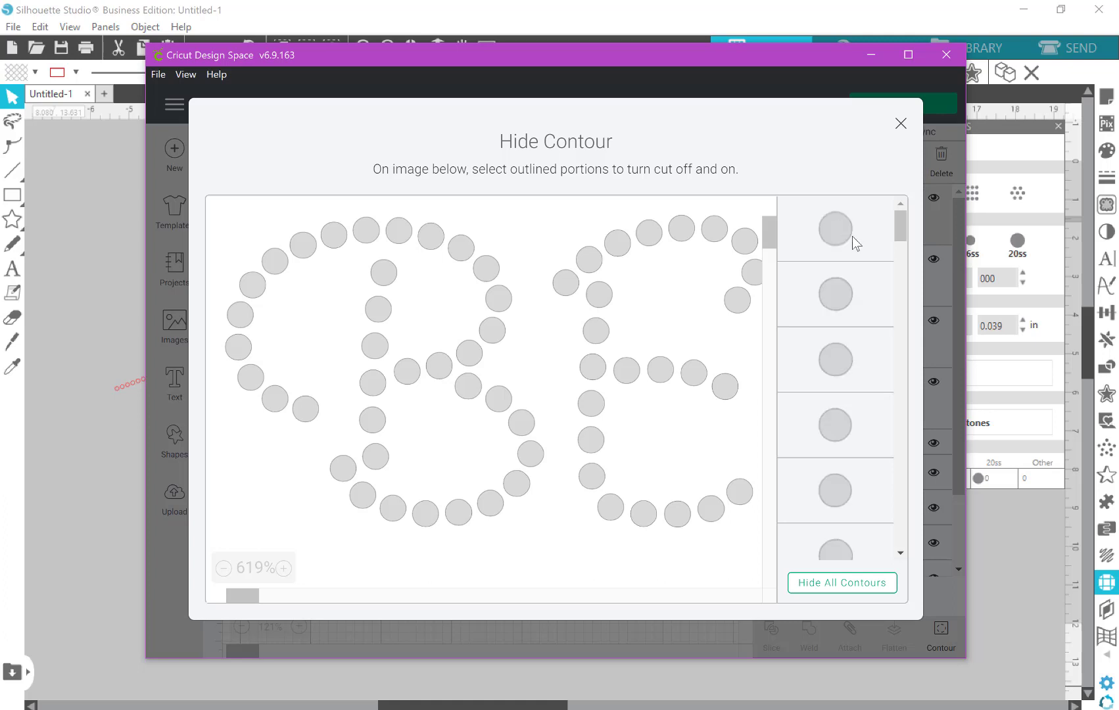
- Hide all BE contours except one 0.07-inch dot and close the dialog
left_click(852, 236)
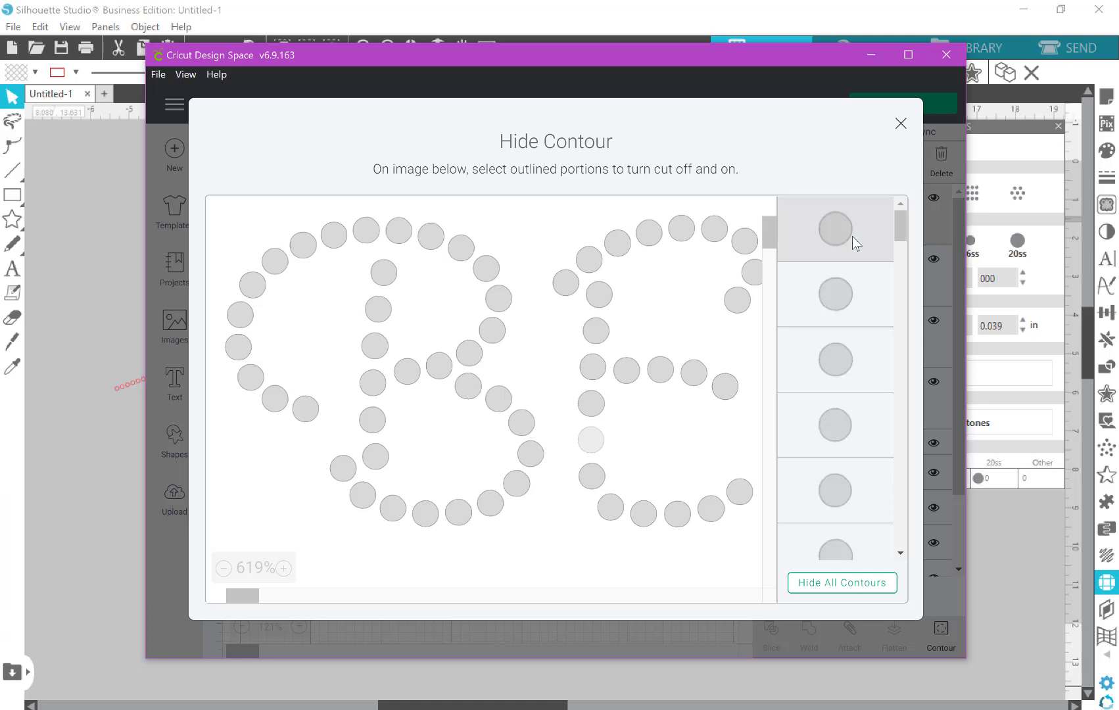
left_click(822, 584)
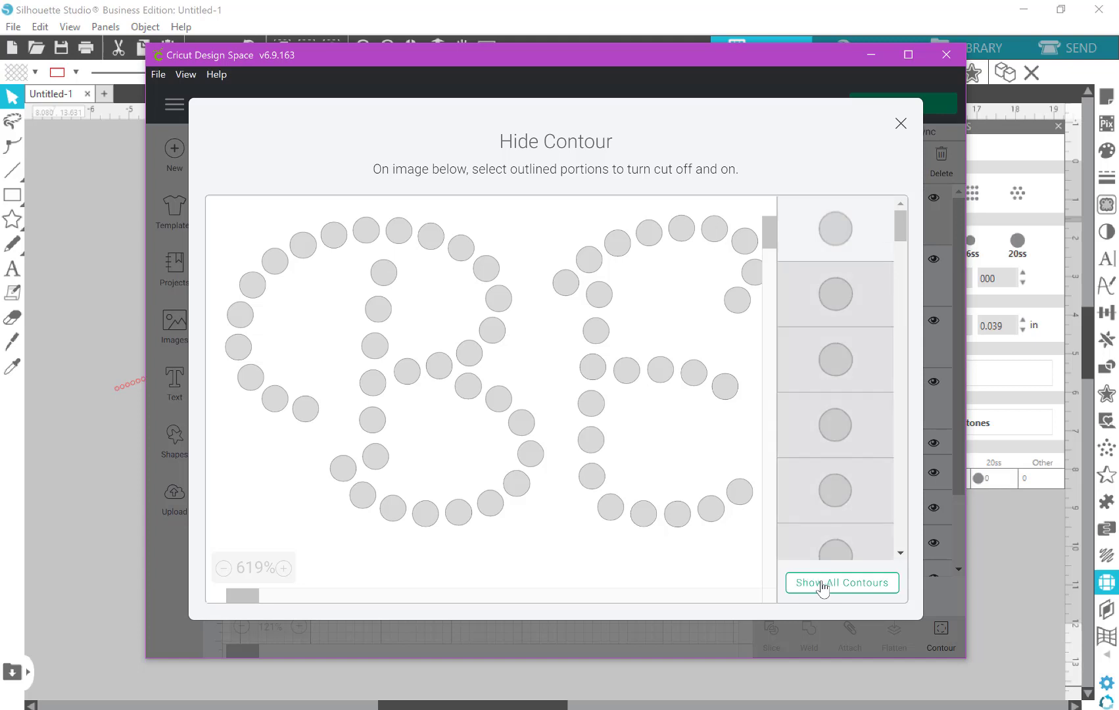
left_click(677, 629)
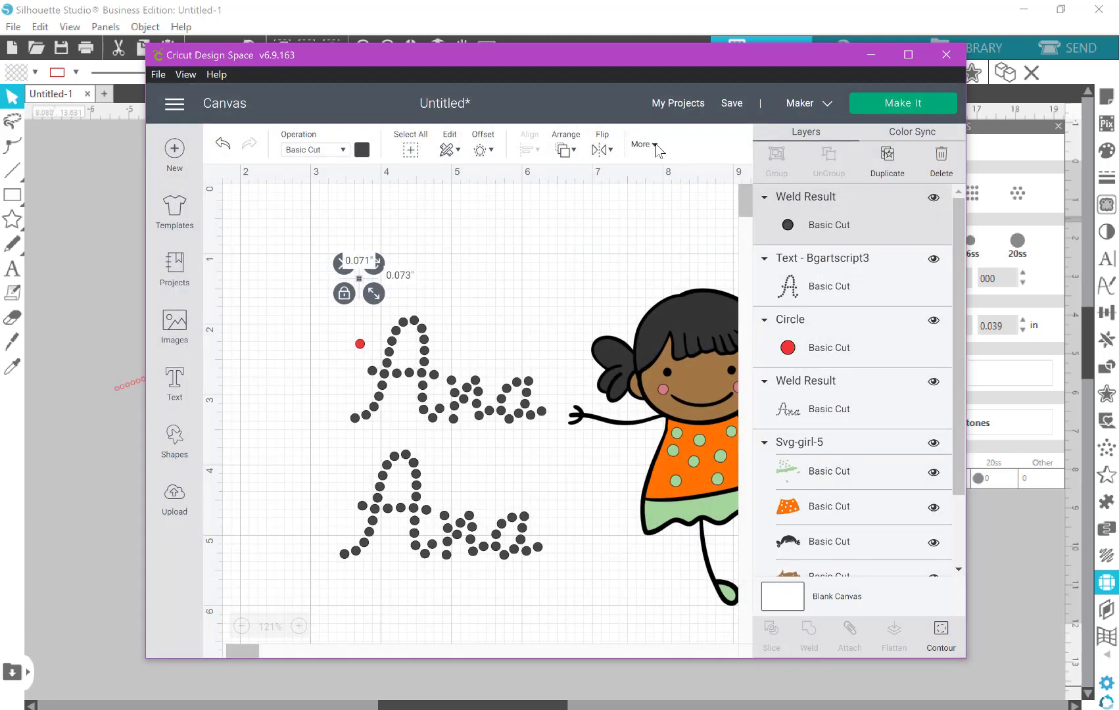
- Resize the single rhinestone dot to 0.13 by 0.13 inches with proportions unlocked
left_click(645, 144)
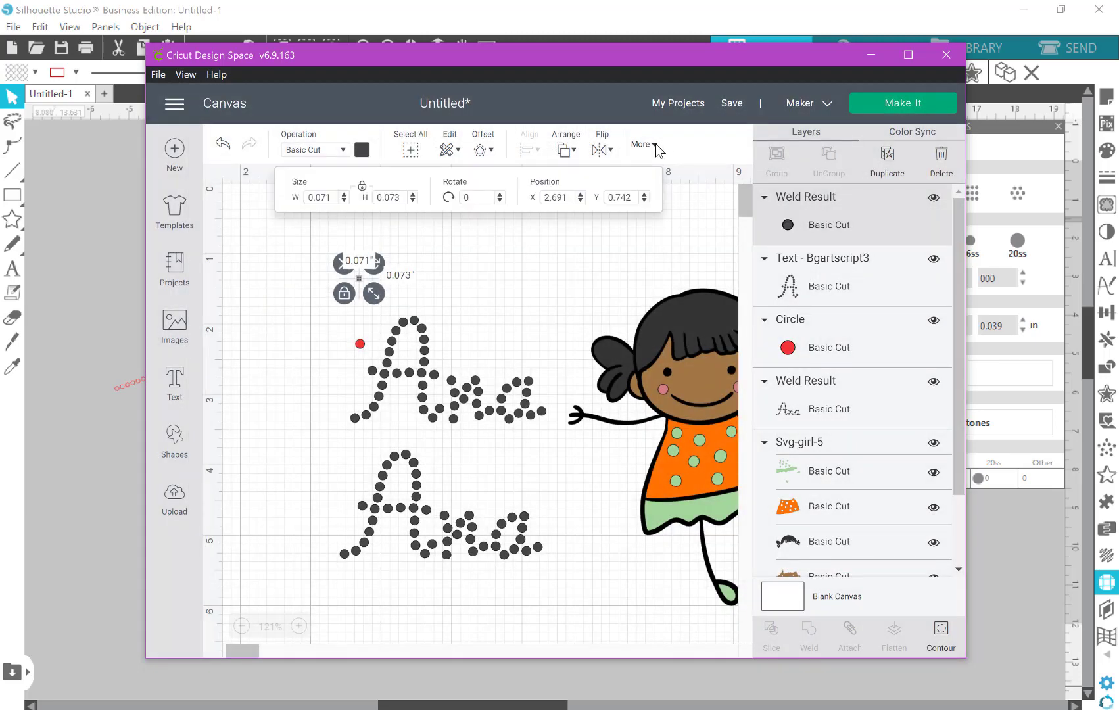
left_click(331, 198)
key("BackSpace")
key("BackSpace")
key("BackSpace")
type("13")
key("Return")
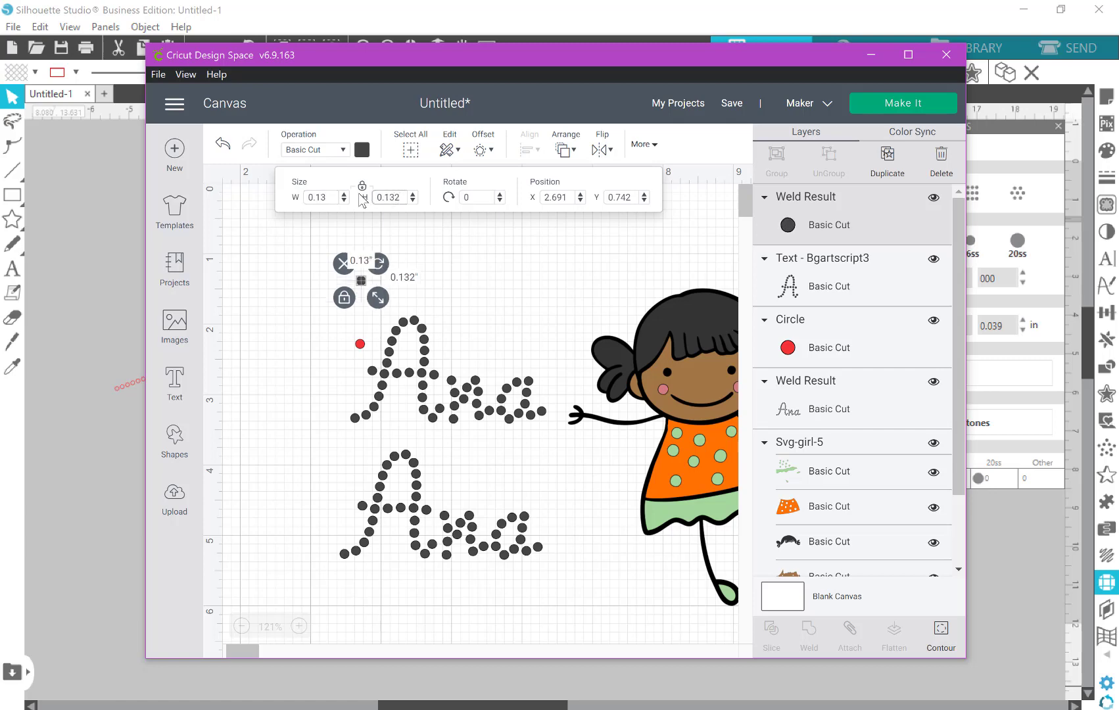
left_click(362, 186)
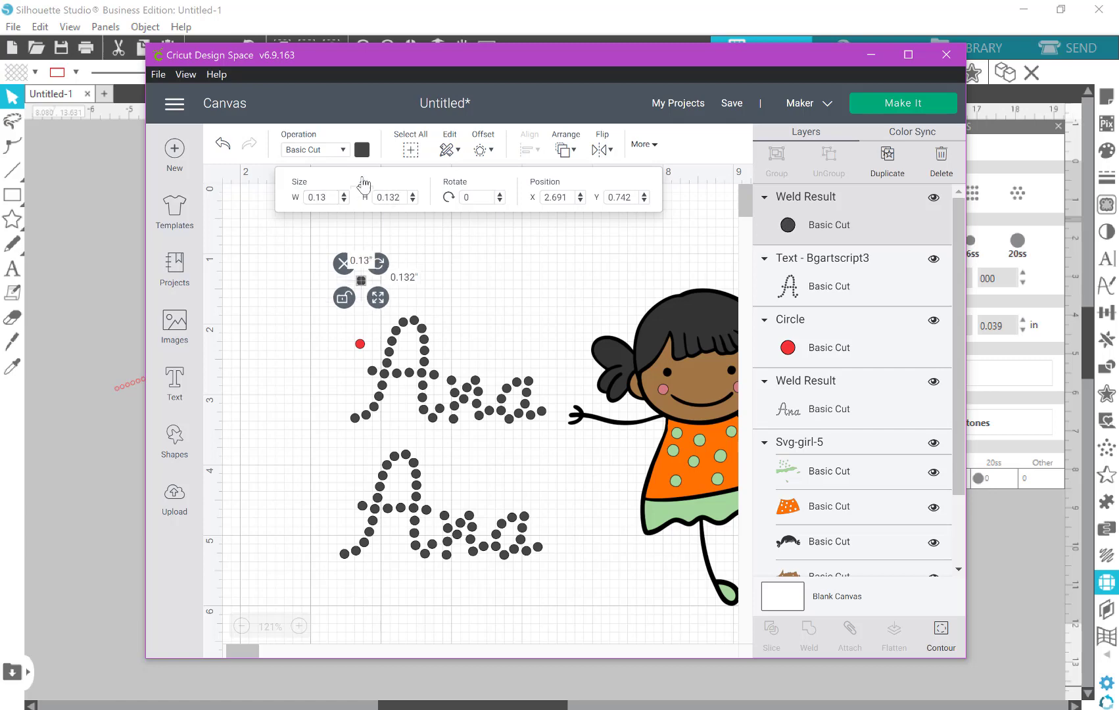
left_click(400, 197)
key("BackSpace")
key("Return")
left_click(939, 635)
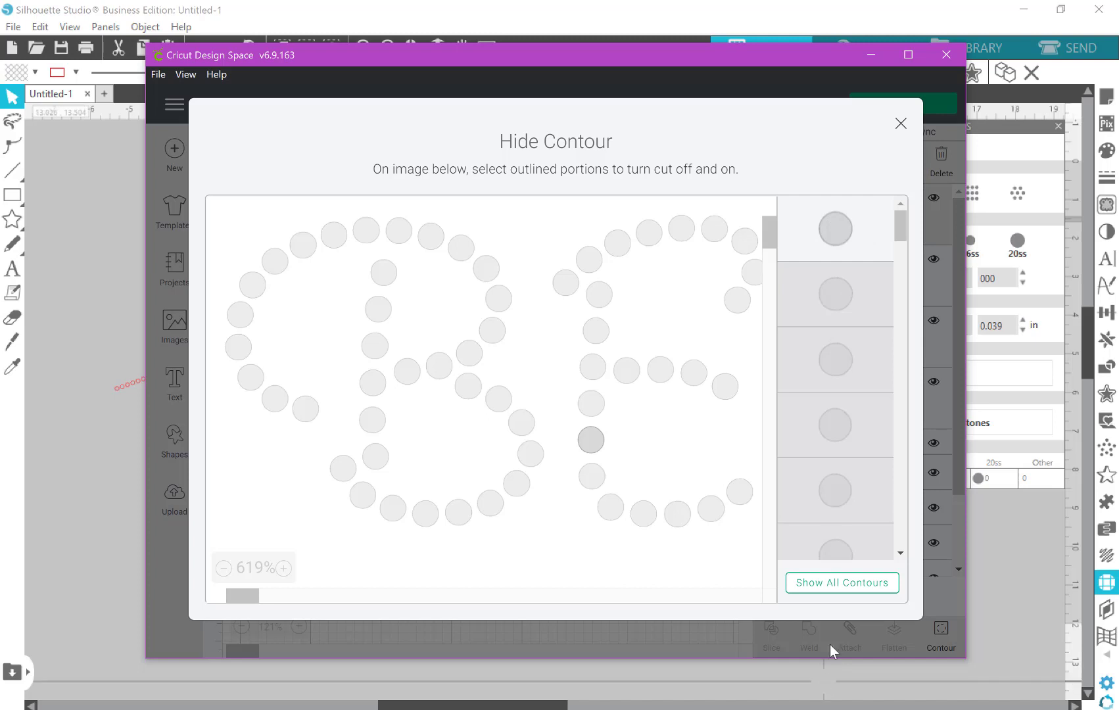
- Restore every hidden BE dot with Show All Contours and close the Hide Contour dialog
left_click(846, 583)
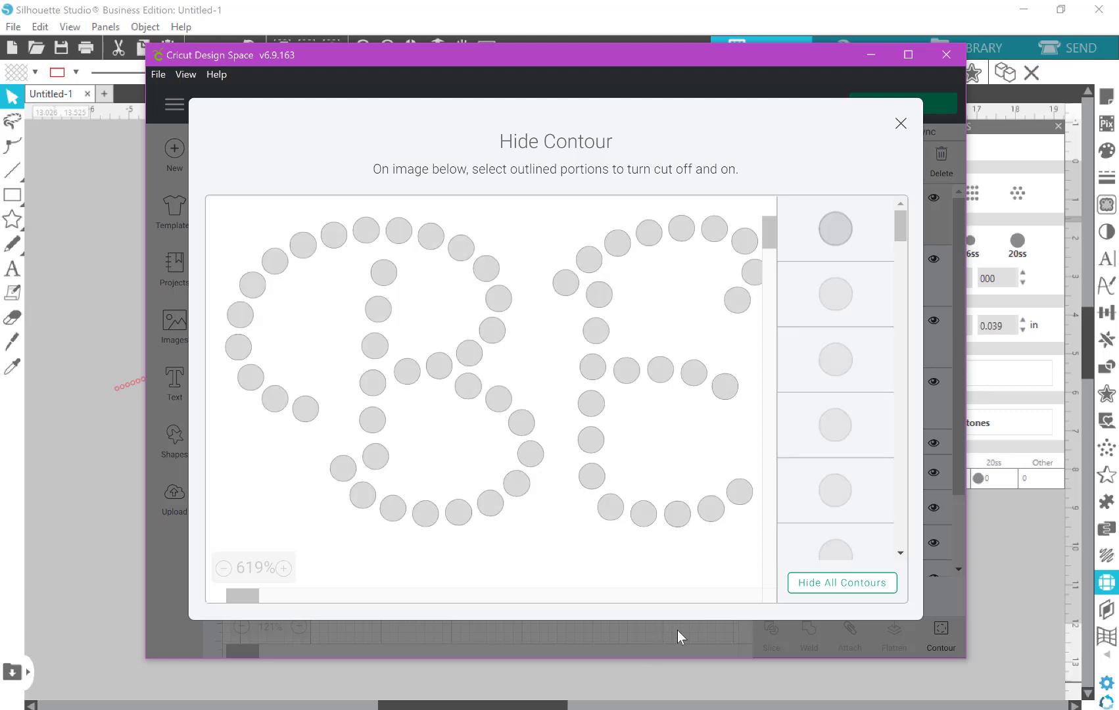
left_click(677, 629)
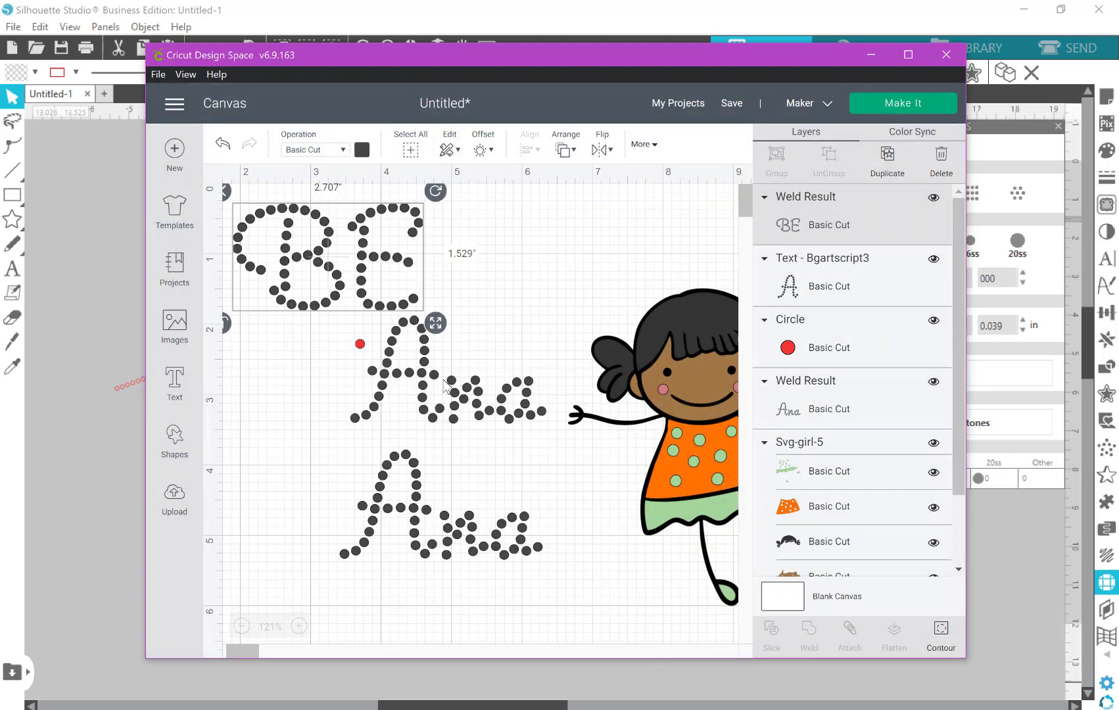